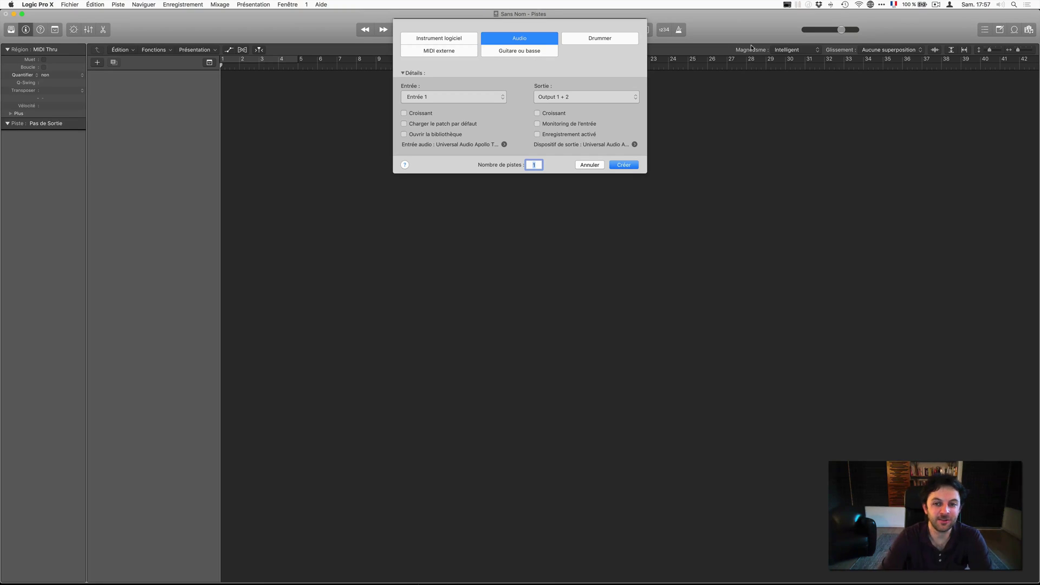
Step: Create one audio track using Entrée 1 and Output 1 + 2, and open the audio device preferences
{"action": "key", "text": "Return"}
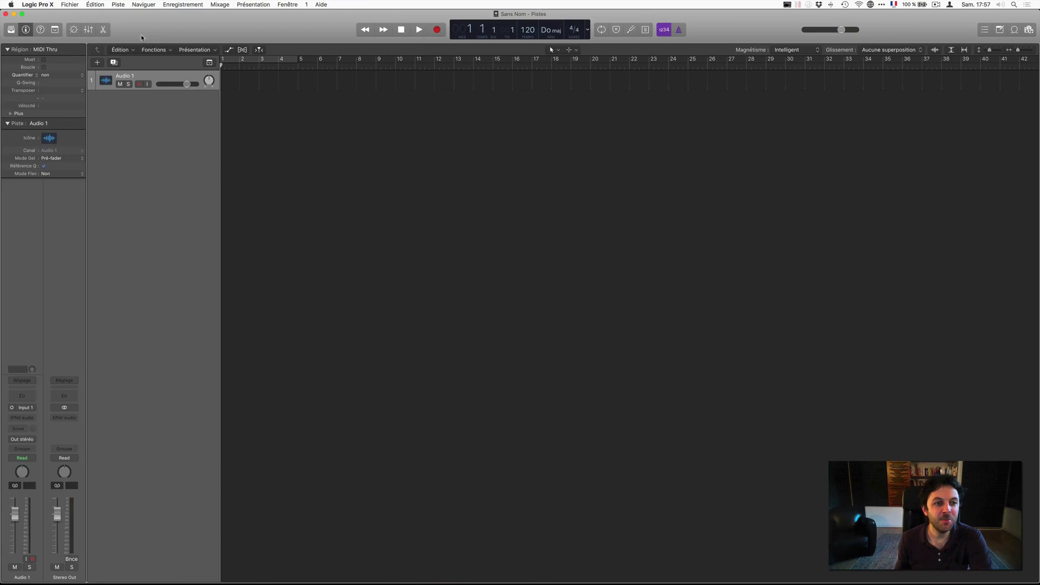
{"action": "left_click", "coordinate": [35, 3]}
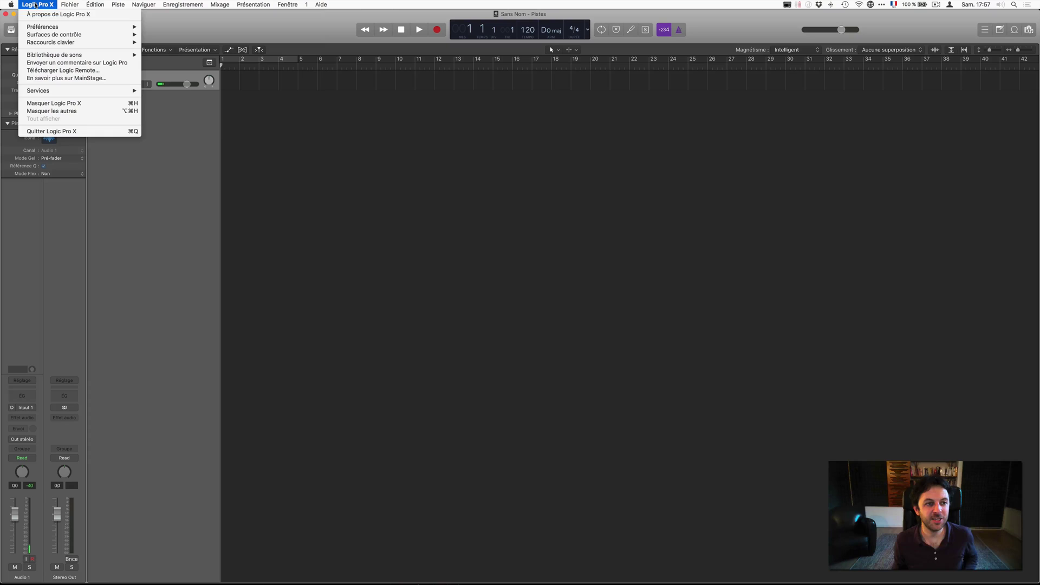
{"action": "mouse_move", "coordinate": [39, 28]}
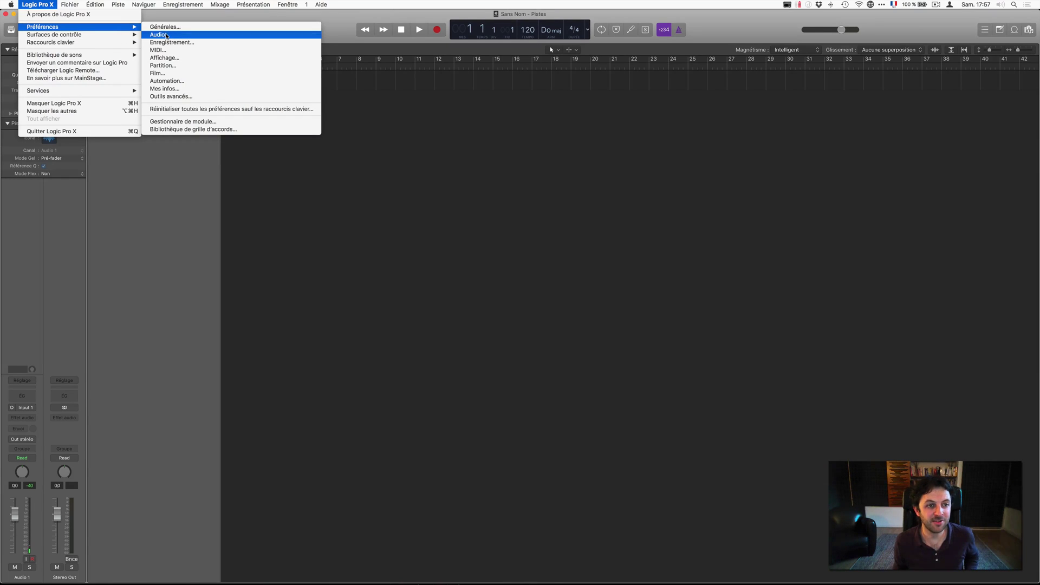
{"action": "left_click", "coordinate": [166, 35]}
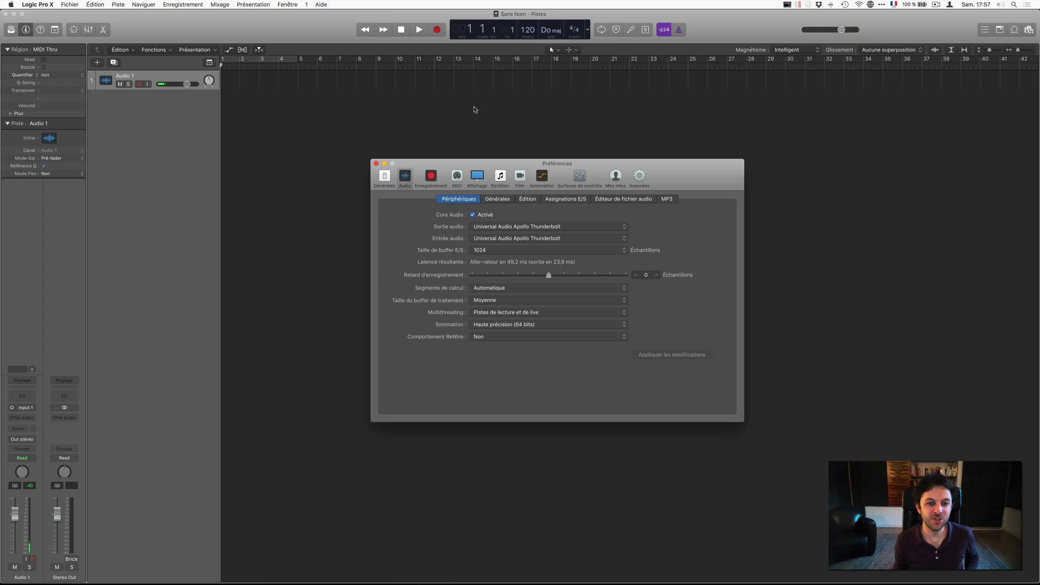
{"action": "left_click_drag", "start_coordinate": [495, 160], "coordinate": [467, 144]}
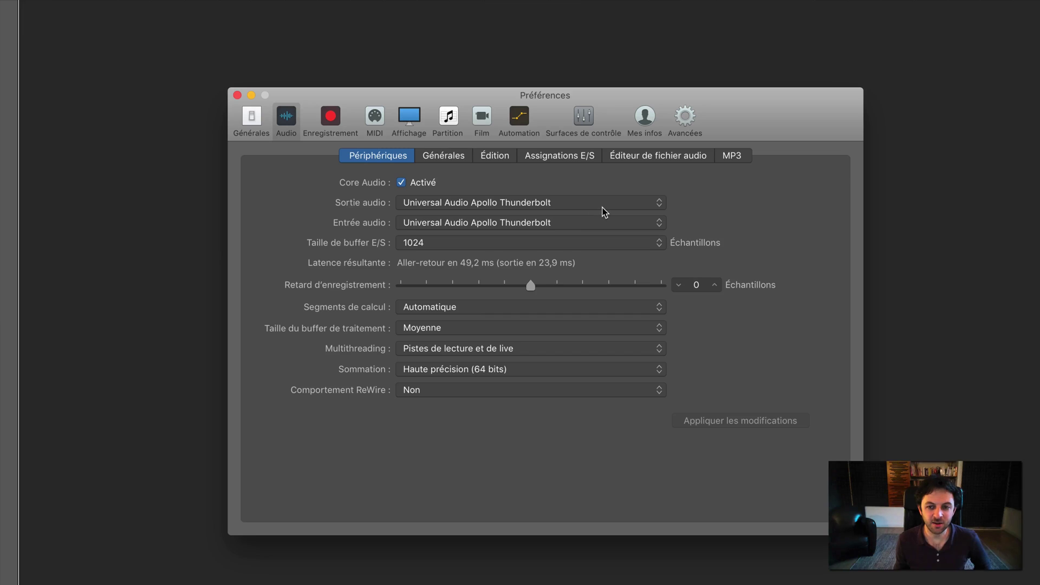
Step: Try Duet USB as the audio output device and set the output back to Universal Audio Apollo Thunderbolt
{"action": "left_click", "coordinate": [553, 205]}
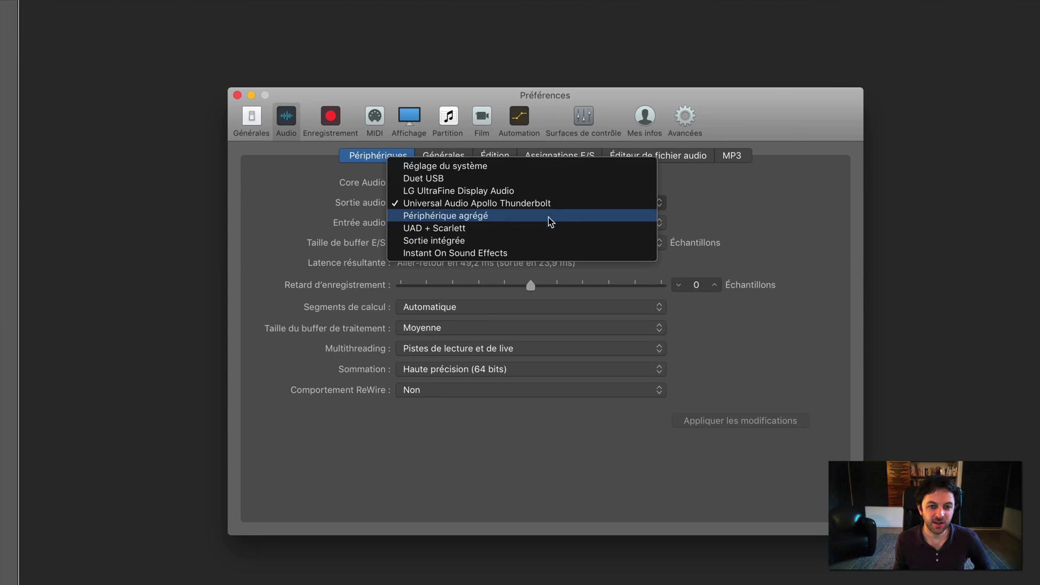
{"action": "left_click", "coordinate": [531, 182]}
{"action": "left_click", "coordinate": [498, 203]}
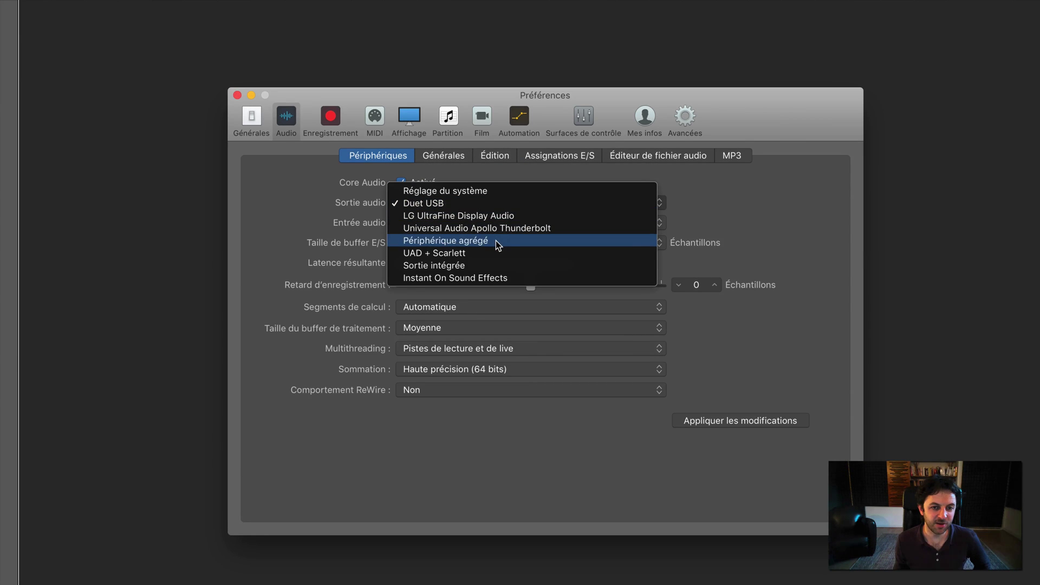
{"action": "left_click", "coordinate": [498, 228]}
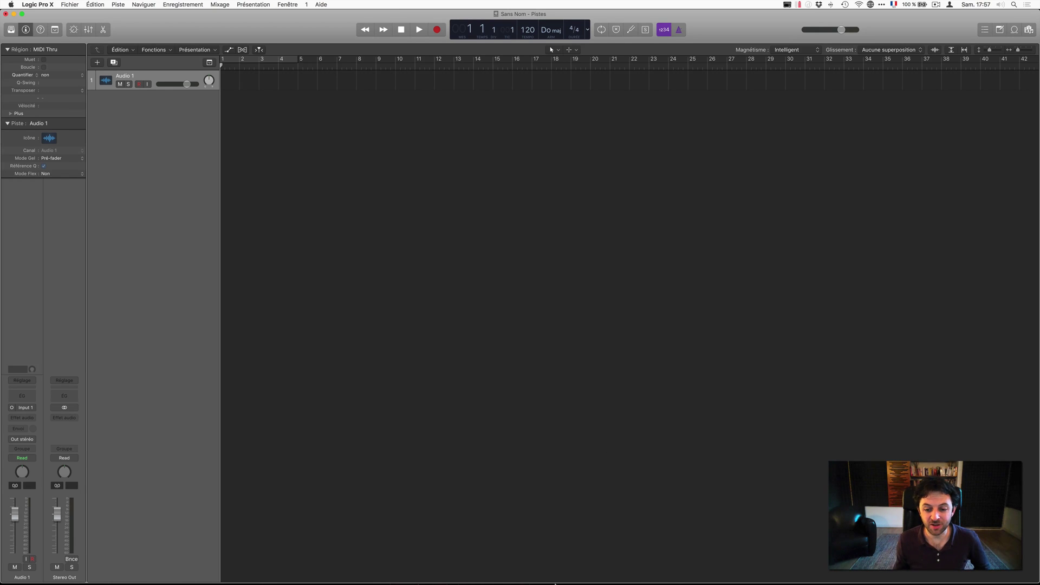
Step: Switch to the Finder and launch Configuration audio et MIDI from the Utilitaires folder inside Applications
{"action": "mouse_move", "coordinate": [409, 583]}
{"action": "left_click", "coordinate": [24, 563]}
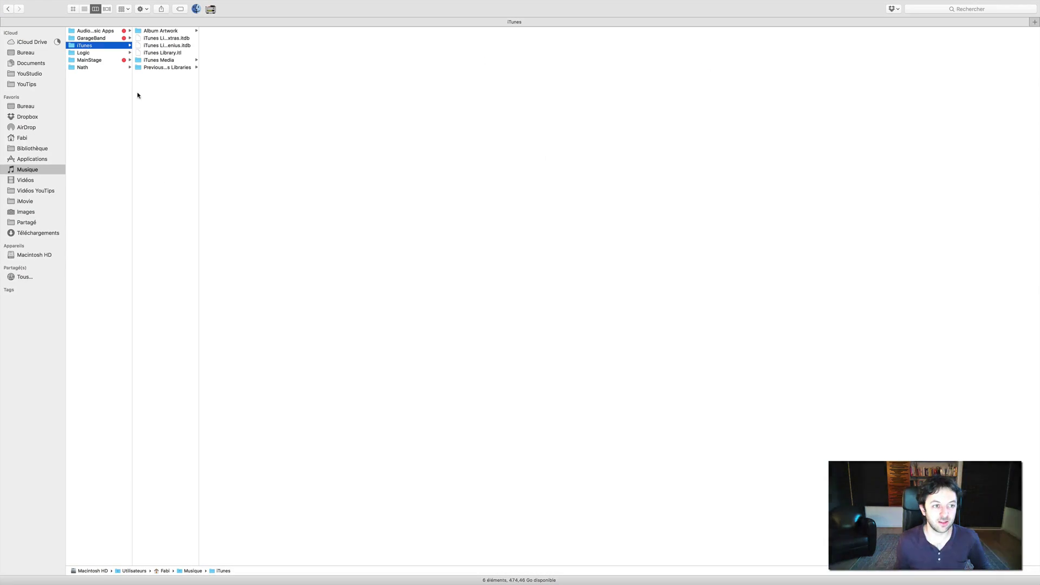
{"action": "left_click", "coordinate": [48, 157]}
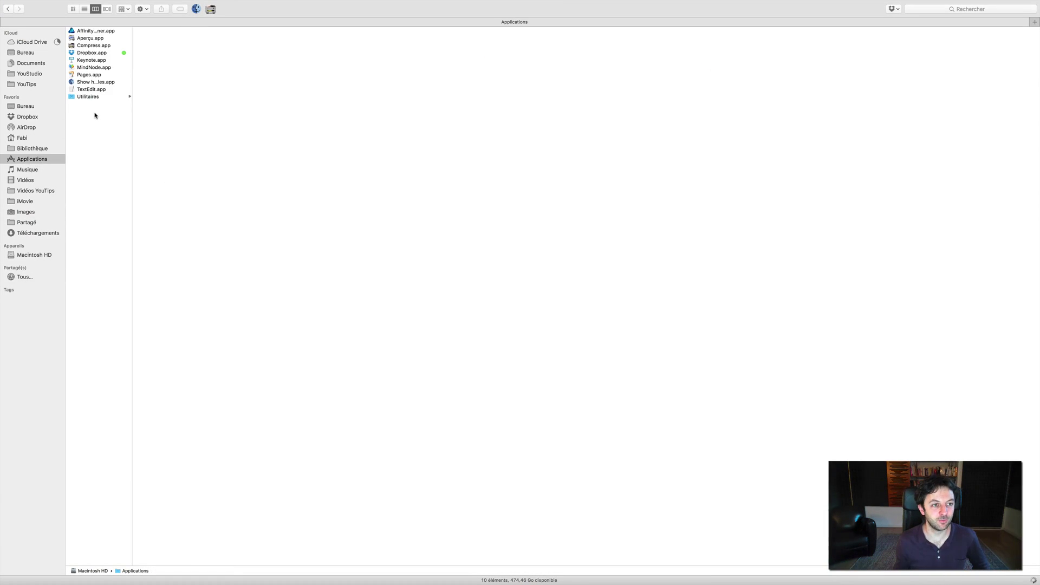
{"action": "scroll", "coordinate": [94, 466], "scroll_direction": "down", "scroll_amount": 20}
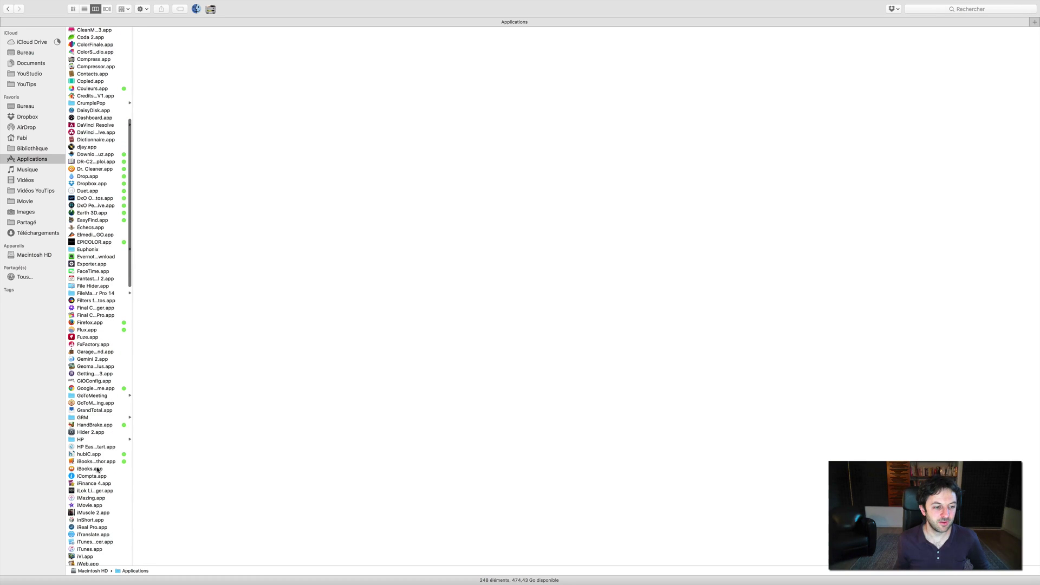
{"action": "scroll", "coordinate": [81, 509], "scroll_direction": "down", "scroll_amount": 10}
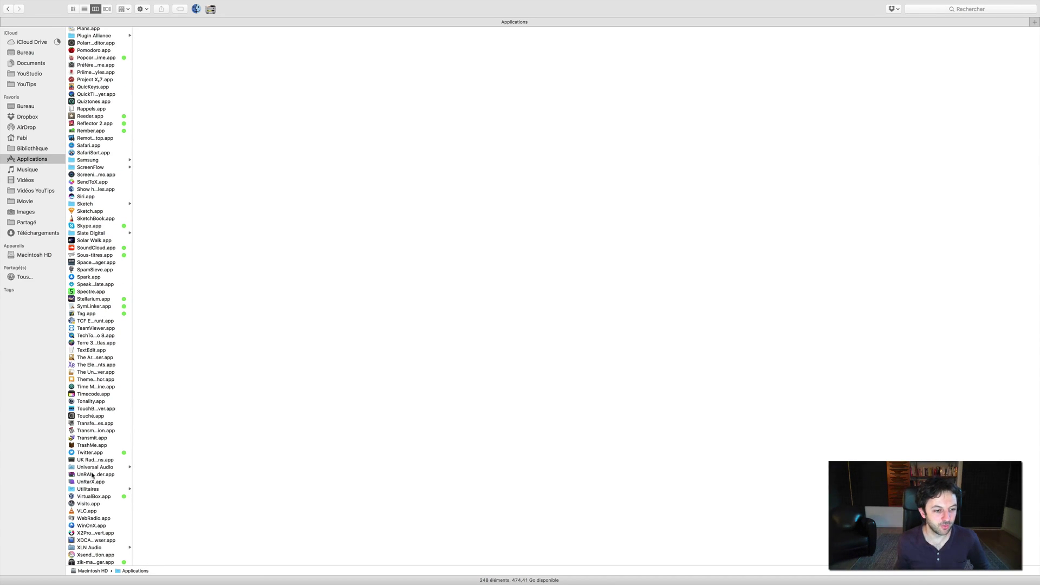
{"action": "left_click", "coordinate": [89, 489]}
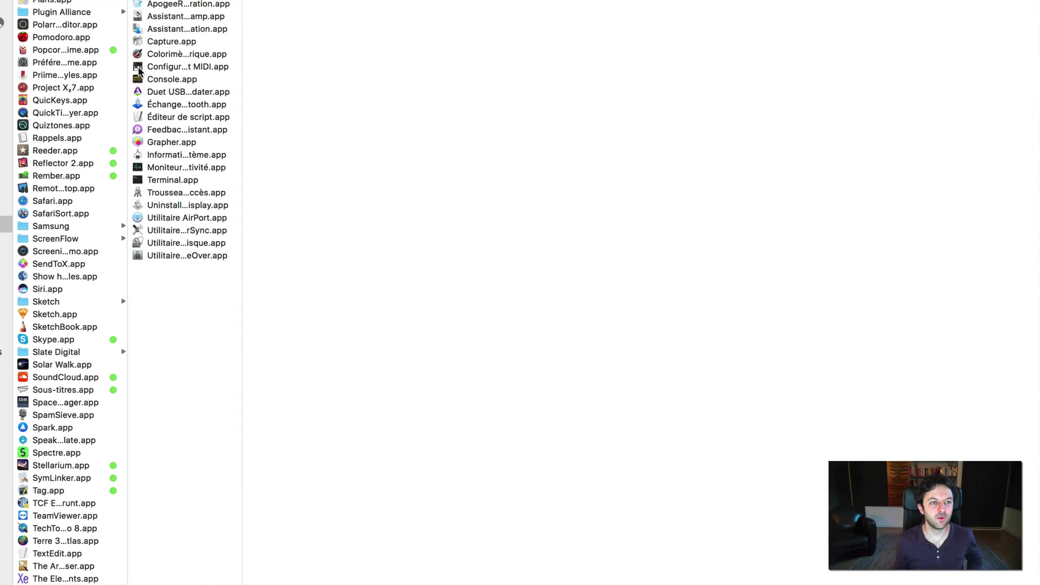
{"action": "left_click_drag", "start_coordinate": [242, 74], "coordinate": [407, 92]}
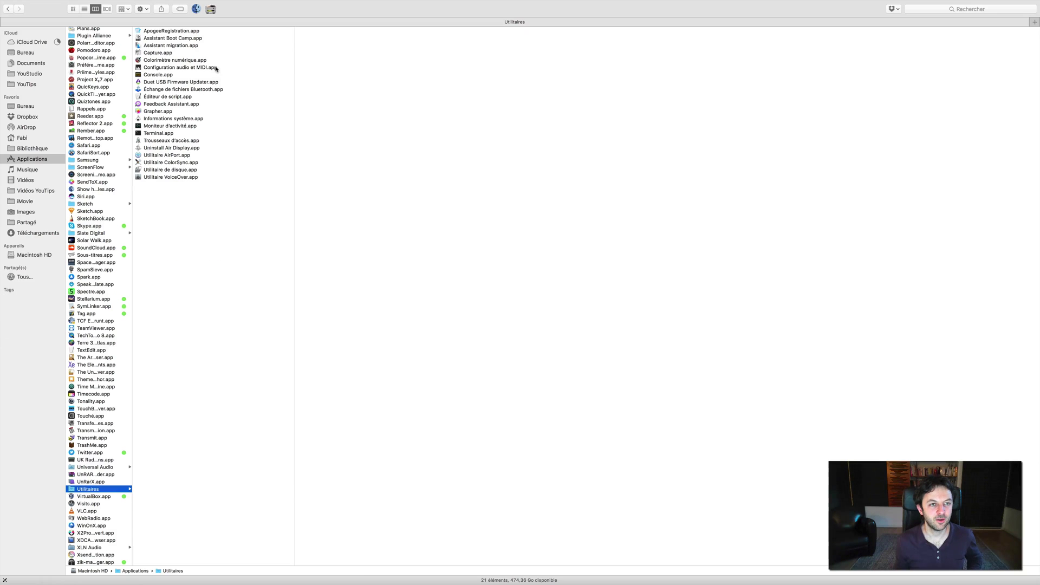
{"action": "double_click", "coordinate": [233, 67]}
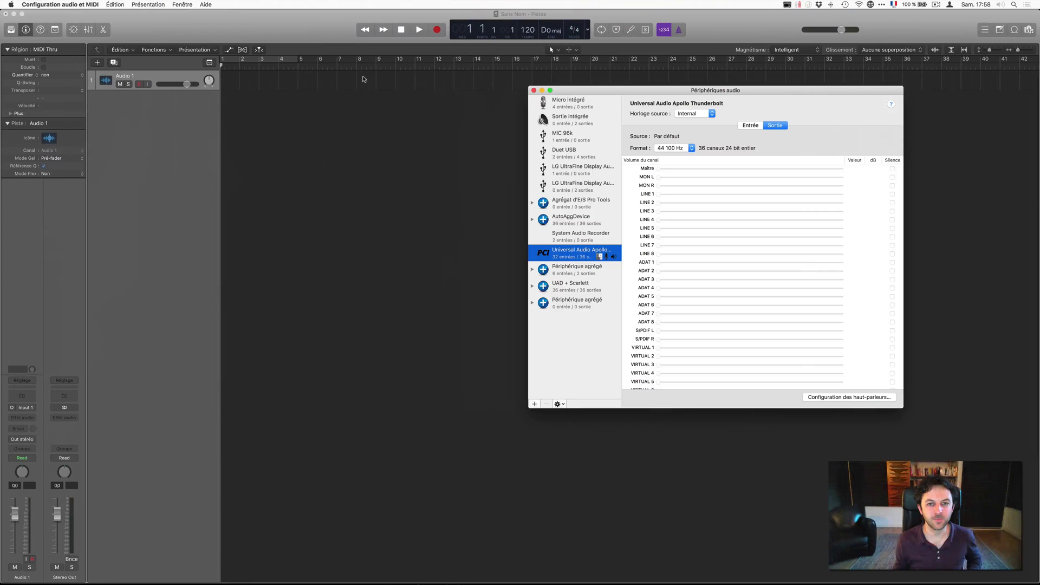
Step: Close the Périphériques audio window and show the audio devices again, placed nearer the middle of the screen
{"action": "left_click_drag", "start_coordinate": [618, 92], "coordinate": [391, 83]}
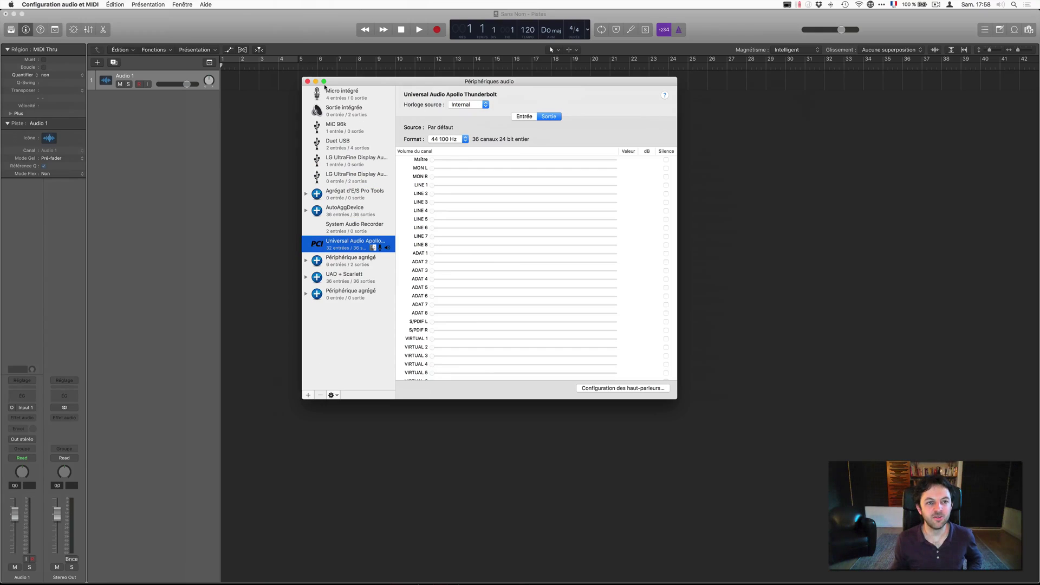
{"action": "left_click", "coordinate": [307, 81]}
{"action": "left_click", "coordinate": [182, 4]}
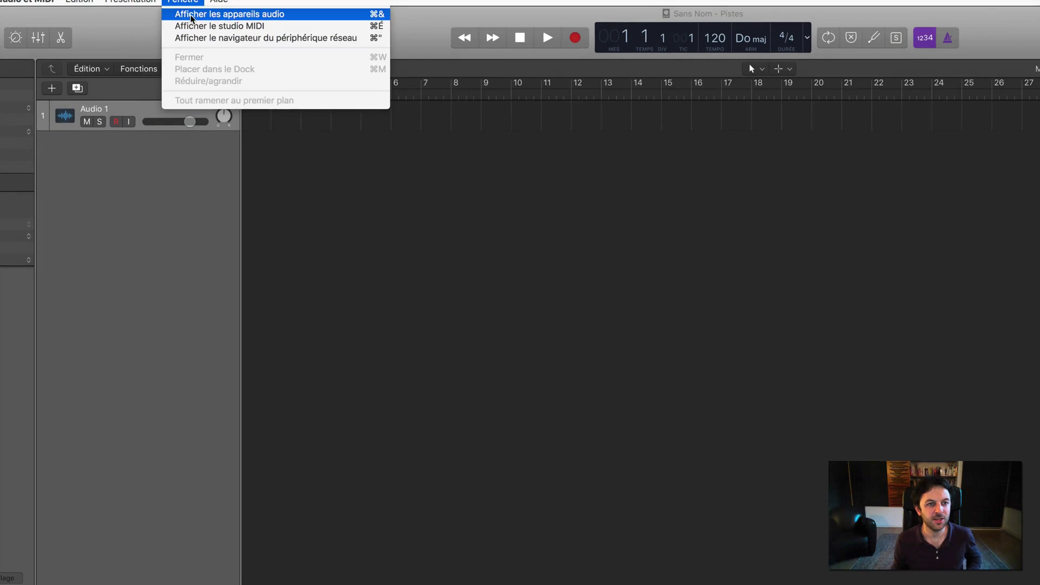
{"action": "left_click", "coordinate": [191, 18]}
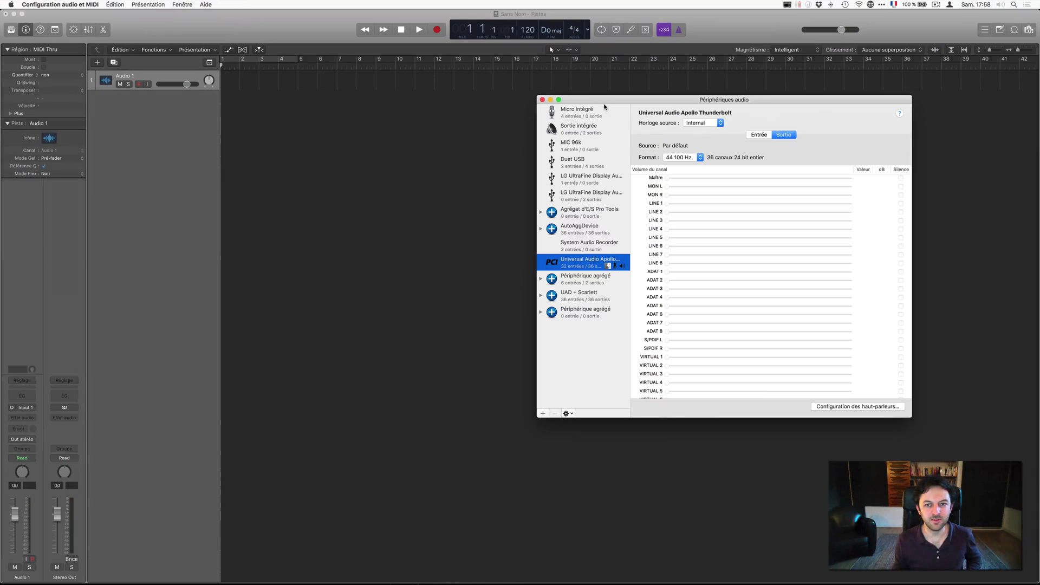
{"action": "left_click_drag", "start_coordinate": [605, 104], "coordinate": [358, 78]}
Step: Create a new aggregate device (périphérique agrégé) in the audio devices list
{"action": "scroll", "coordinate": [293, 382], "scroll_direction": "down", "scroll_amount": 1}
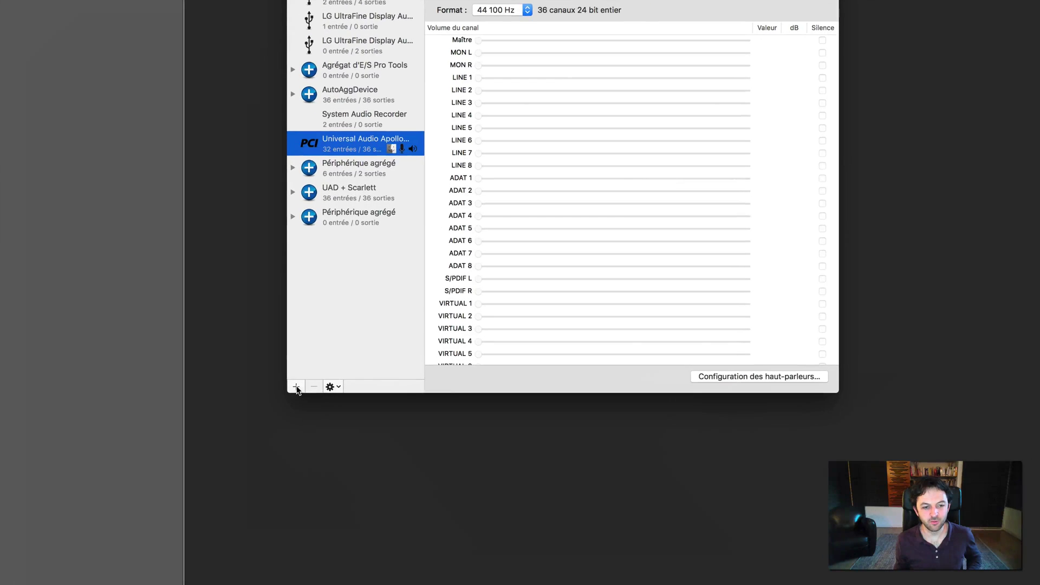
{"action": "left_click", "coordinate": [296, 386]}
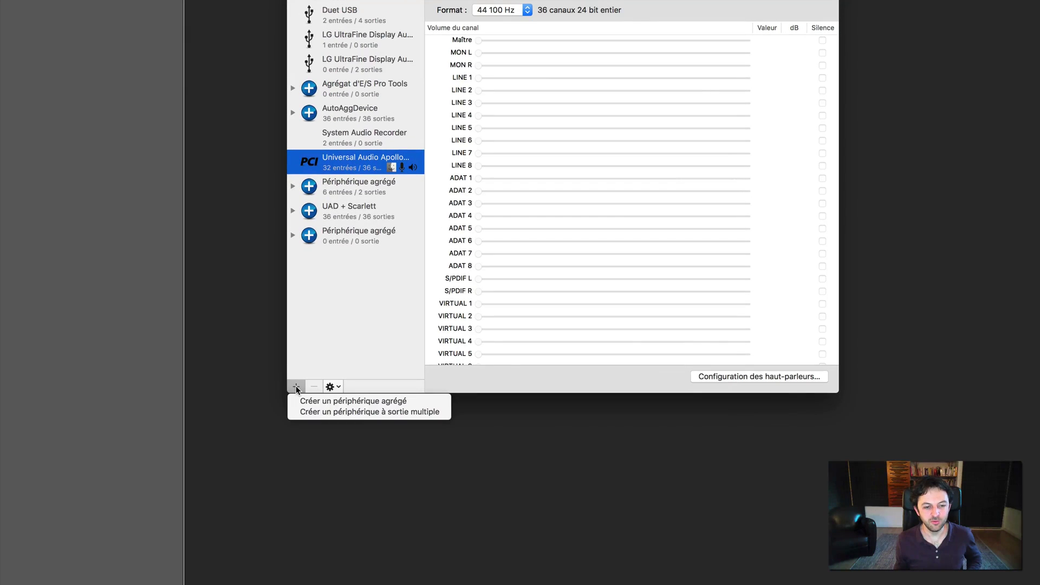
{"action": "left_click", "coordinate": [319, 403]}
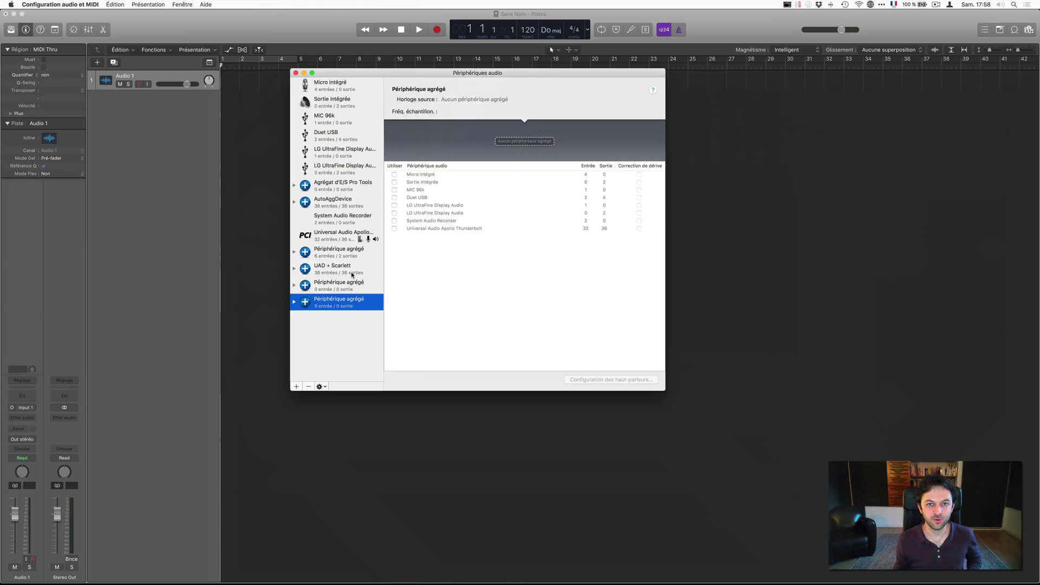
Step: Rename the new aggregate device as UAD Apollo + Apogee DUET
{"action": "double_click", "coordinate": [330, 299]}
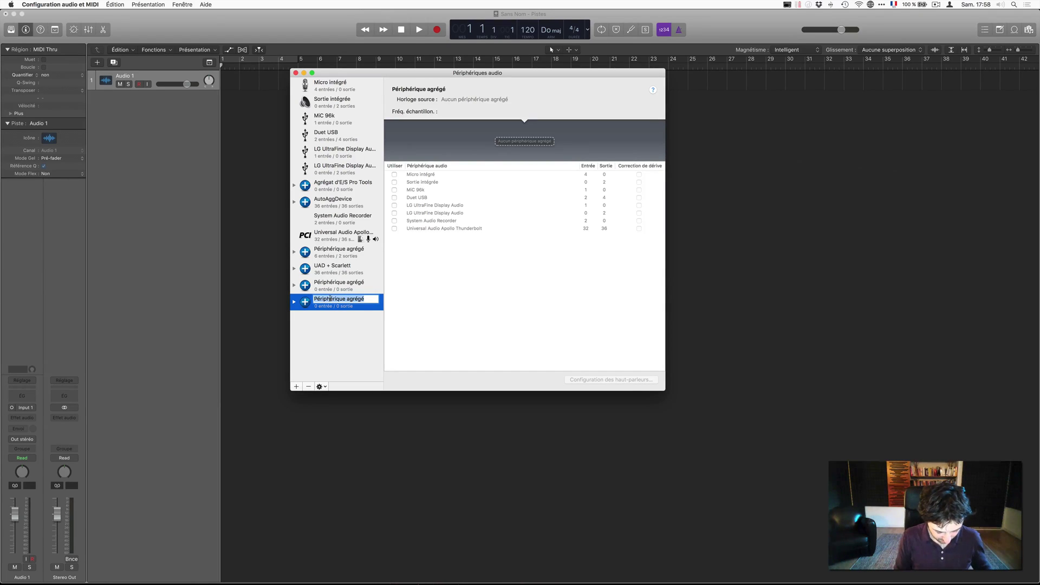
{"action": "type", "text": "UAD Ap"}
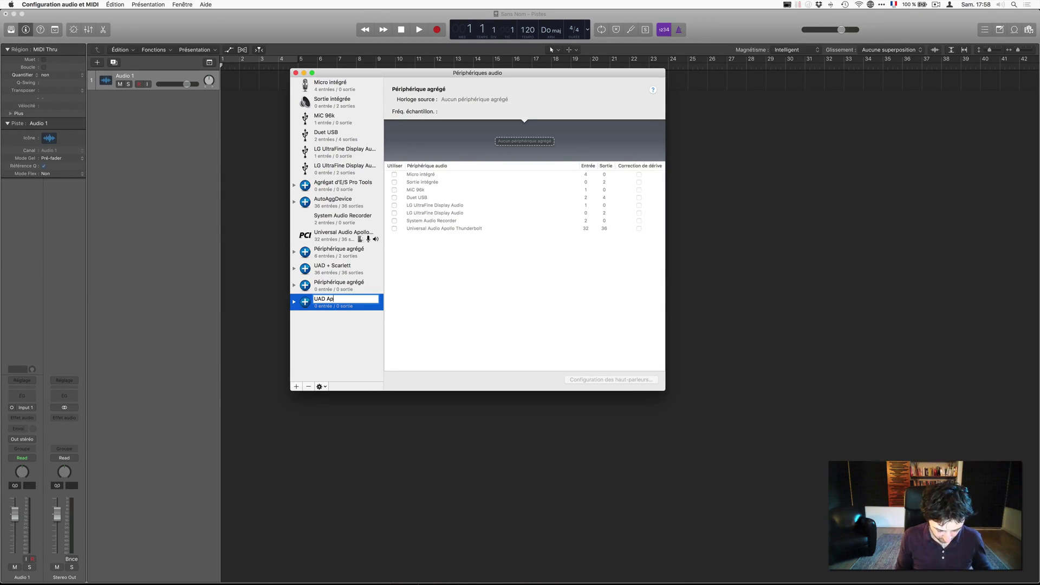
{"action": "type", "text": "ollo"}
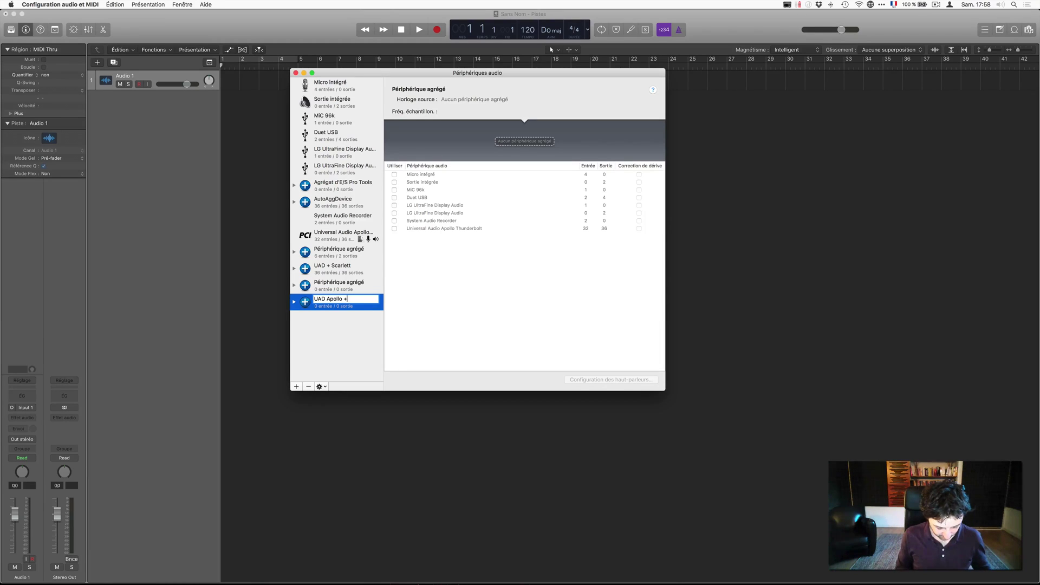
{"action": "type", "text": " + Apogee"}
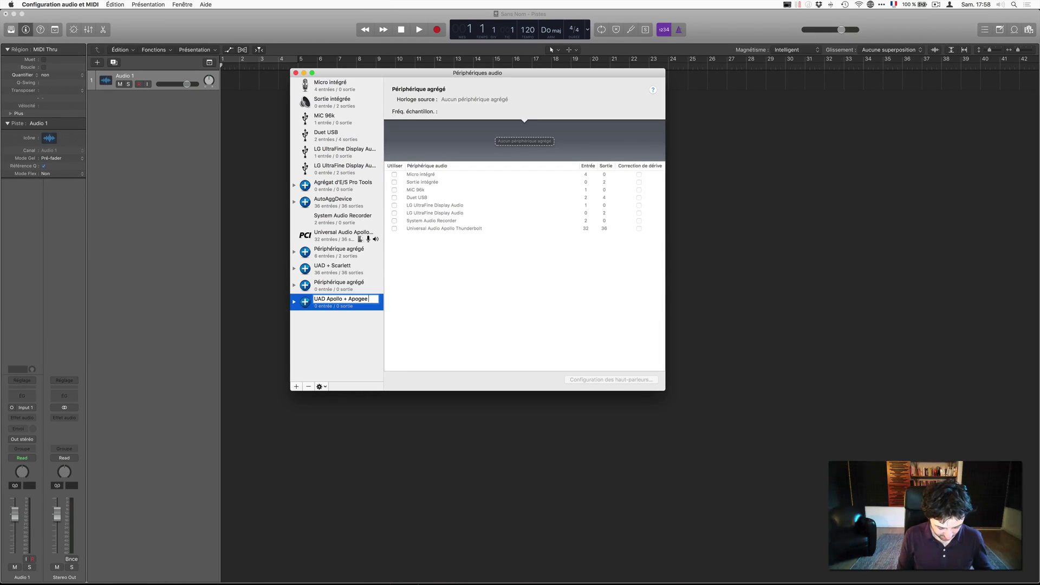
{"action": "type", "text": " DUET"}
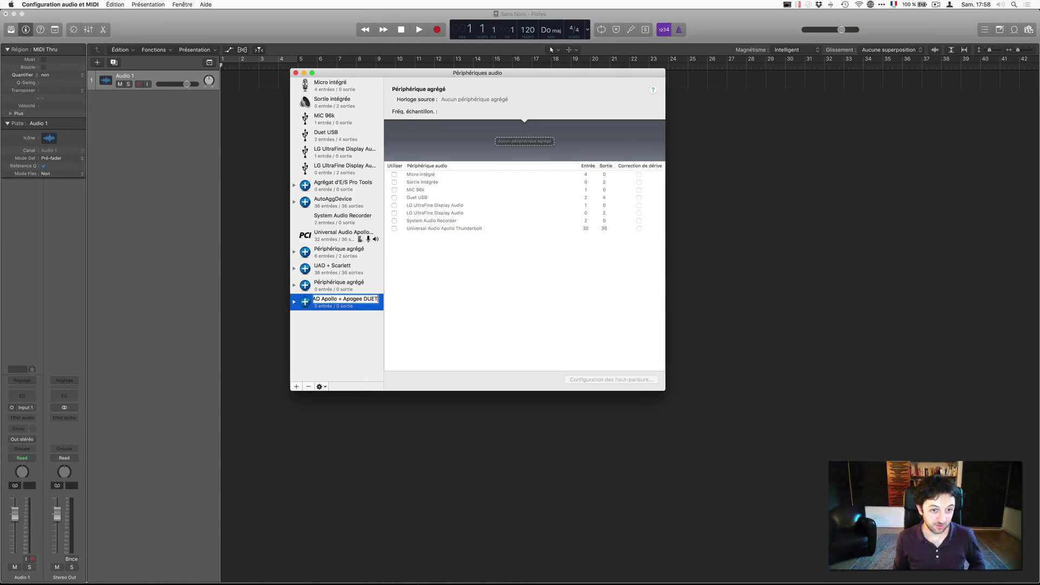
{"action": "key", "text": "Return"}
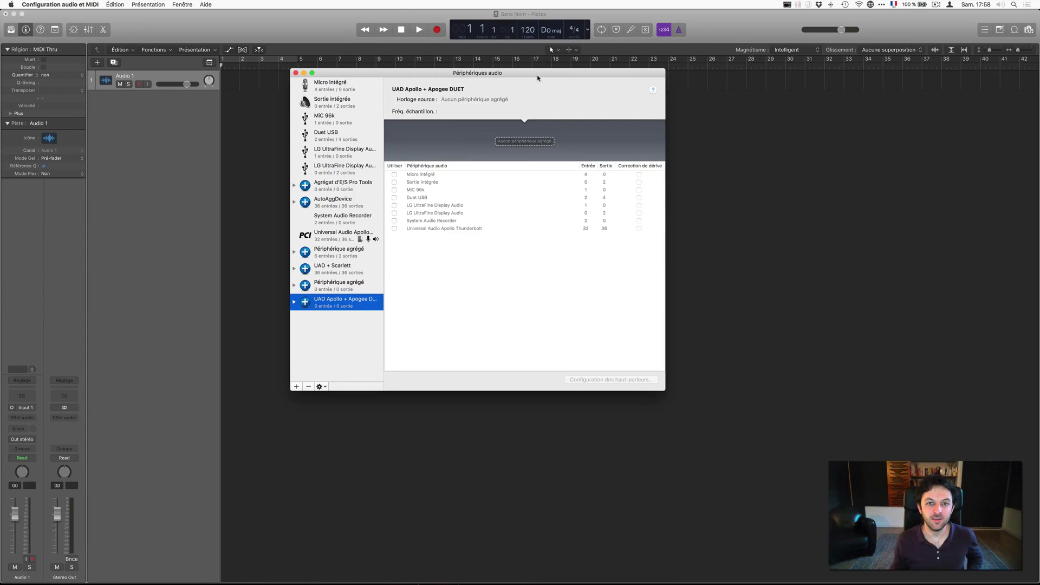
Step: Include Duet USB and Universal Audio Apollo Thunderbolt as sub-devices of the UAD Apollo + Apogee DUET aggregate
{"action": "left_click_drag", "start_coordinate": [537, 73], "coordinate": [559, 71]}
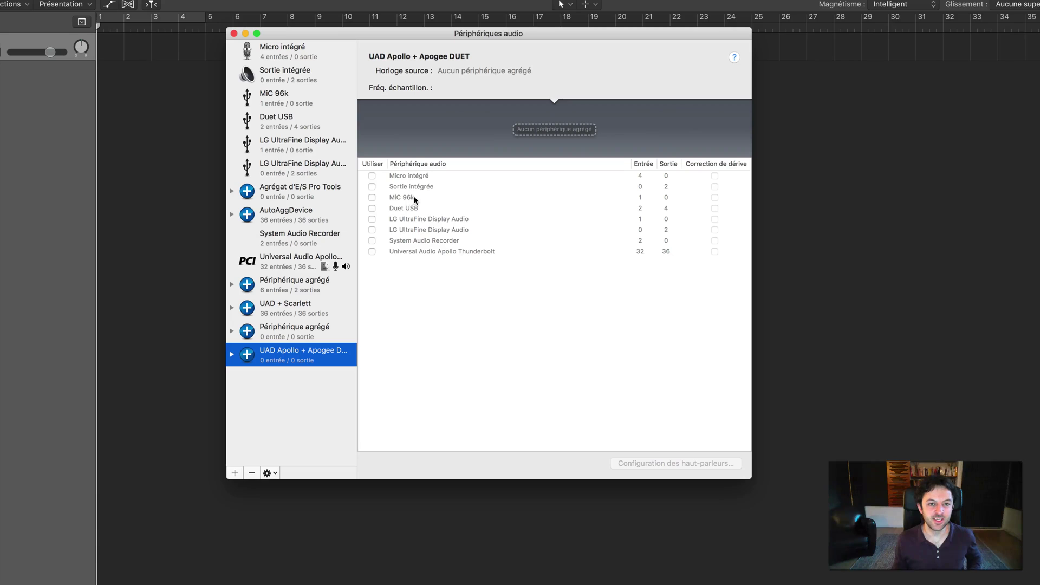
{"action": "left_click", "coordinate": [372, 209]}
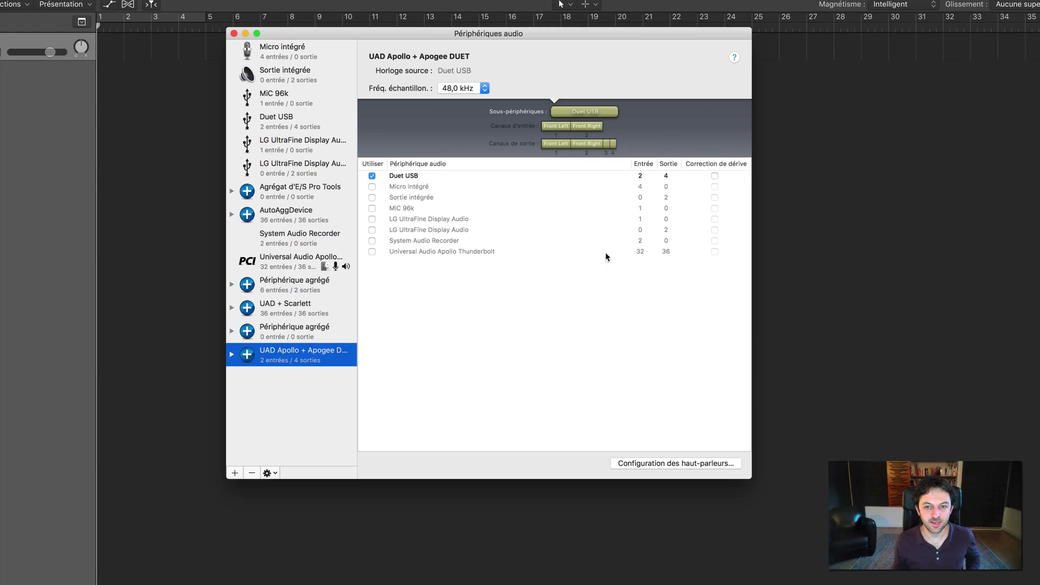
{"action": "left_click", "coordinate": [372, 252]}
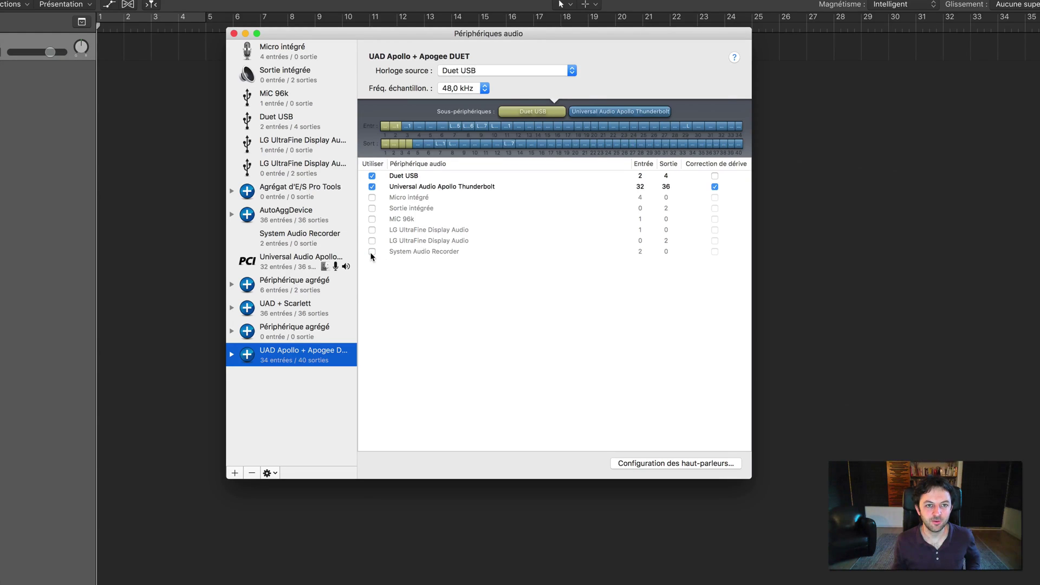
Step: Review the aggregate's sample rate options, set its clock source to Universal Audio Apollo Thunderbolt, and close the audio devices window
{"action": "left_click", "coordinate": [454, 90]}
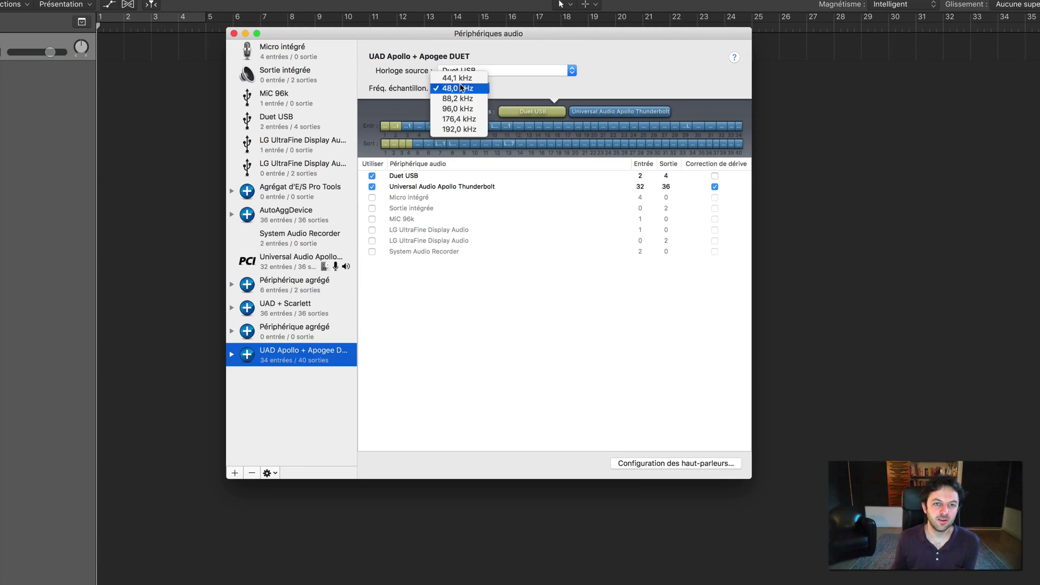
{"action": "left_click", "coordinate": [423, 90]}
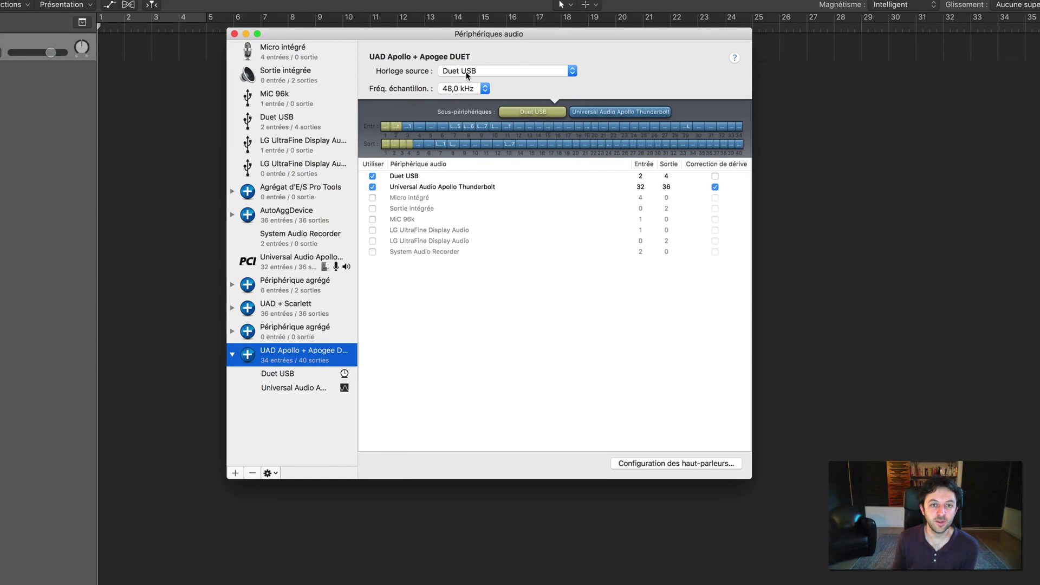
{"action": "left_click", "coordinate": [455, 75]}
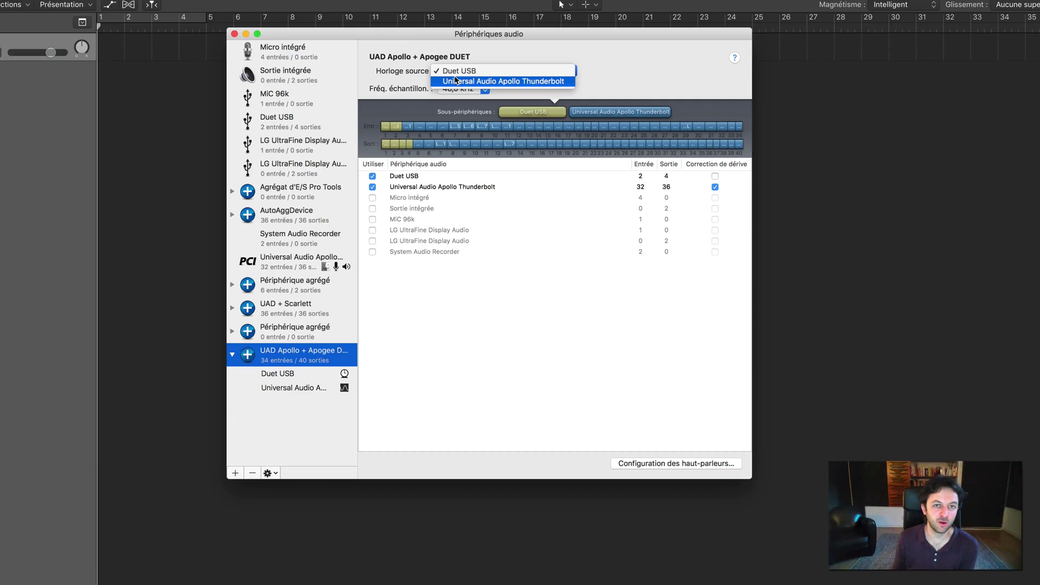
{"action": "left_click", "coordinate": [455, 81]}
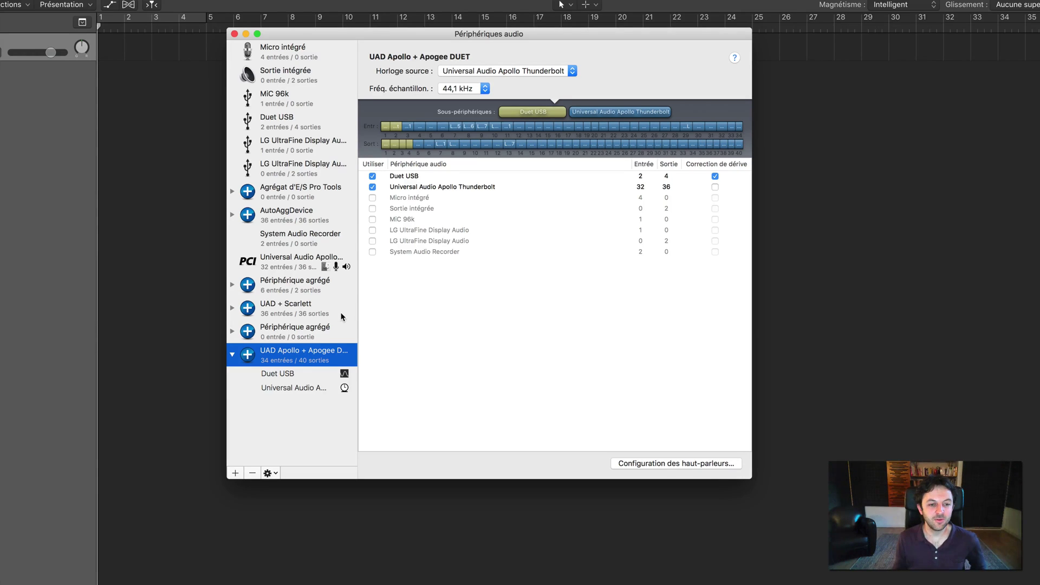
{"action": "left_click", "coordinate": [234, 34]}
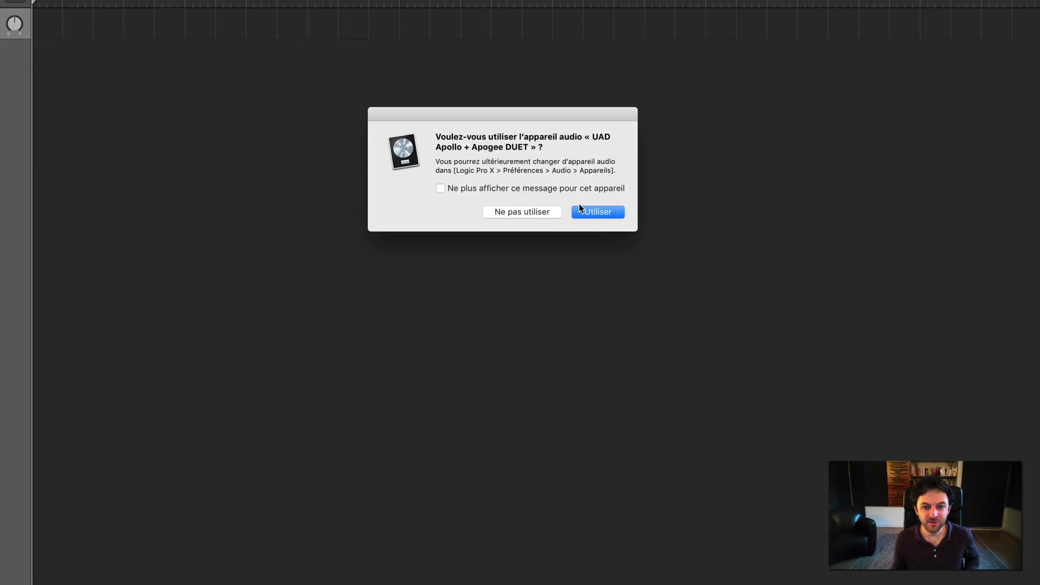
Step: Accept UAD Apollo + Apogee DUET as the audio device and check the output device choices in the audio preferences
{"action": "left_click", "coordinate": [592, 213]}
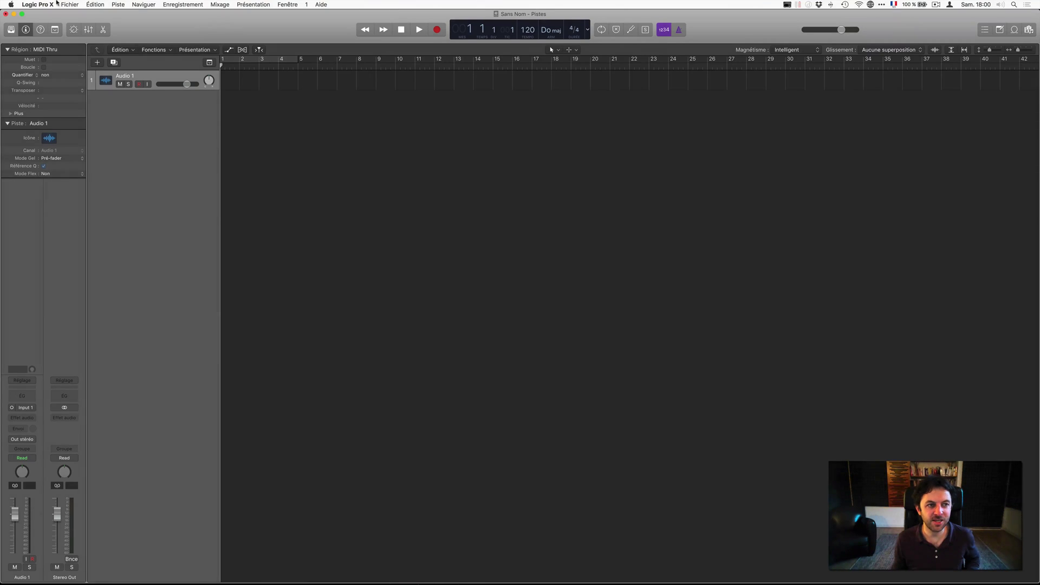
{"action": "left_click", "coordinate": [55, 4]}
{"action": "mouse_move", "coordinate": [43, 27]}
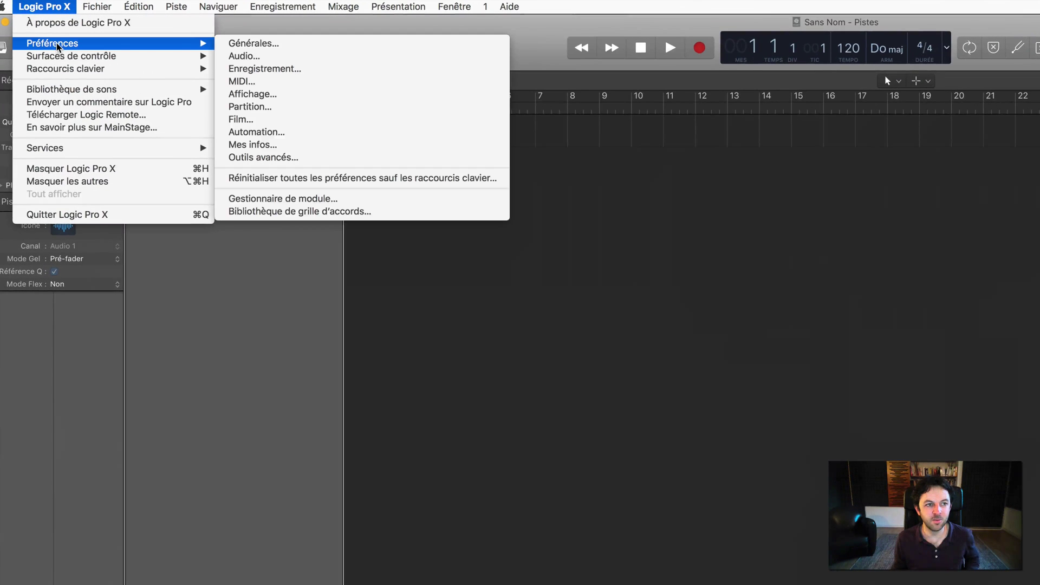
{"action": "left_click", "coordinate": [253, 57]}
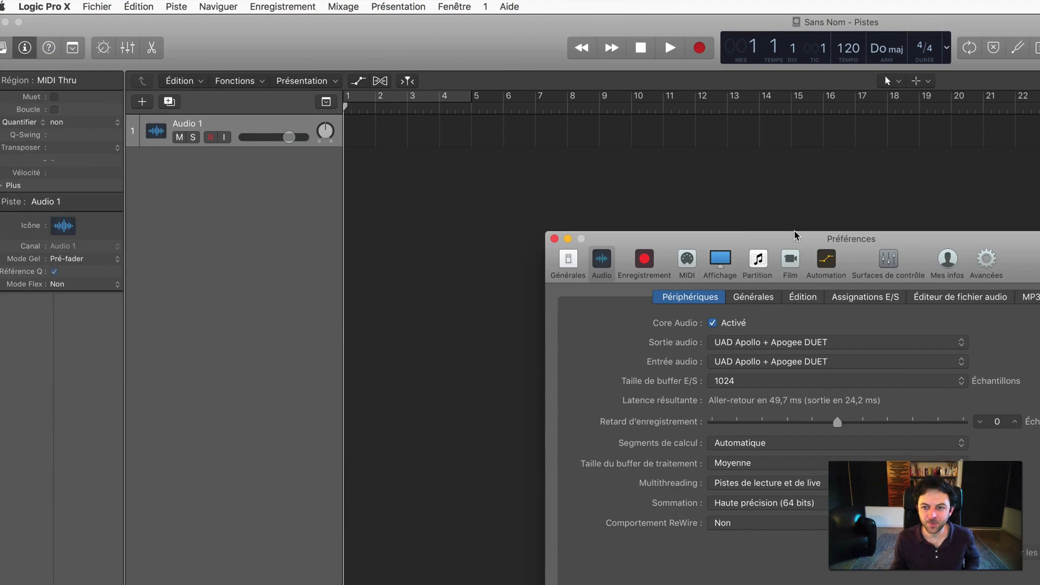
{"action": "left_click_drag", "start_coordinate": [795, 235], "coordinate": [564, 178]}
{"action": "left_click", "coordinate": [560, 285]}
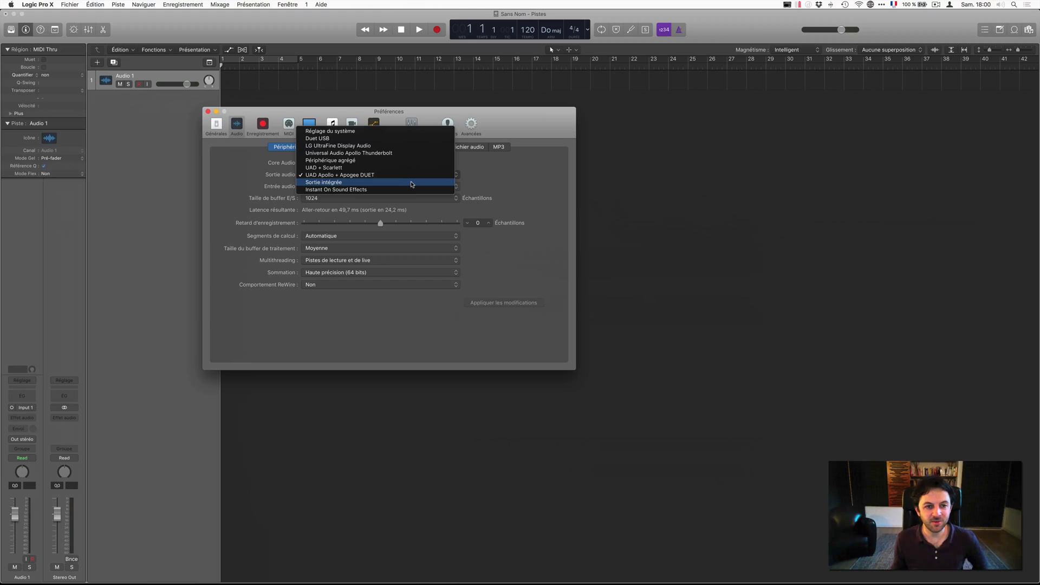
{"action": "left_click", "coordinate": [474, 176]}
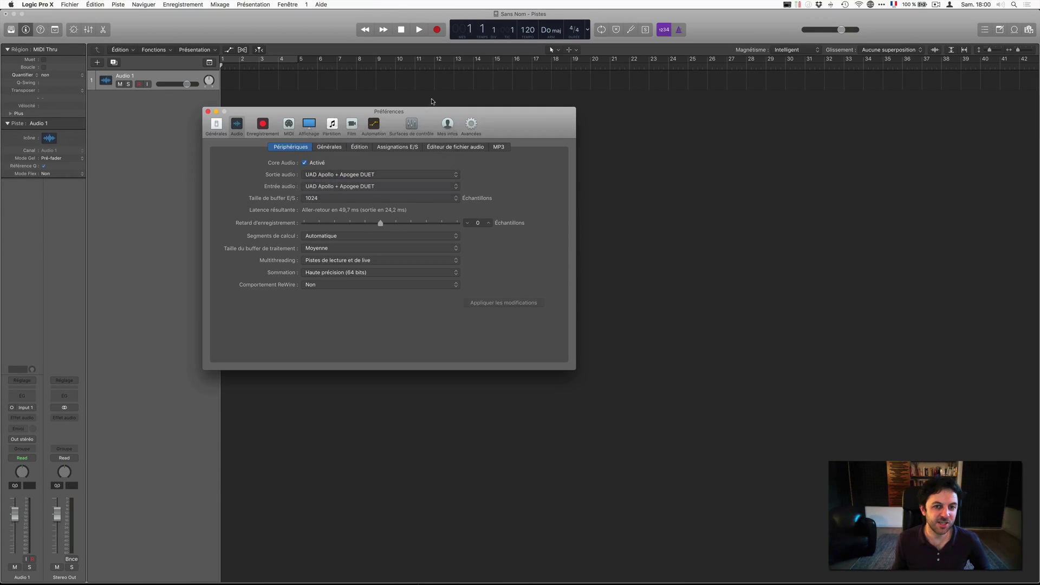
{"action": "left_click_drag", "start_coordinate": [414, 118], "coordinate": [497, 130]}
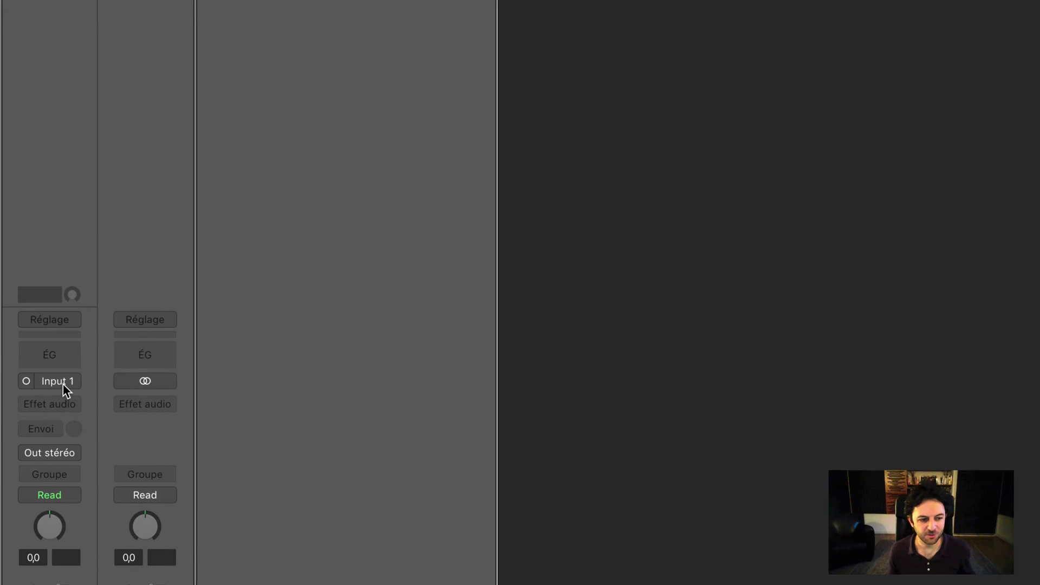
Step: Examine the hardware inputs available to the Audio 1 track, keeping its current input
{"action": "left_click", "coordinate": [63, 383]}
{"action": "mouse_move", "coordinate": [99, 431]}
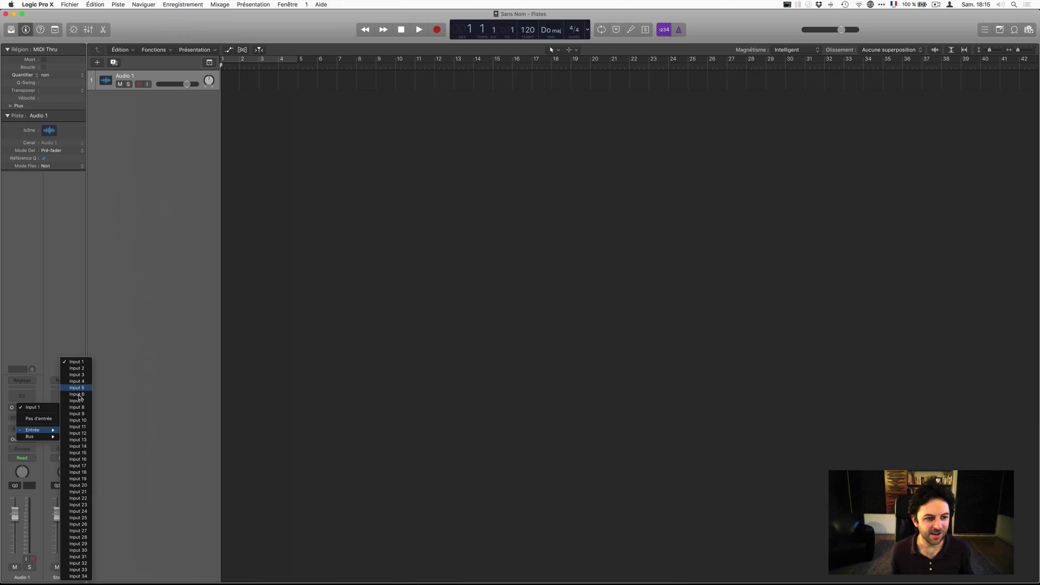
{"action": "left_click", "coordinate": [142, 295]}
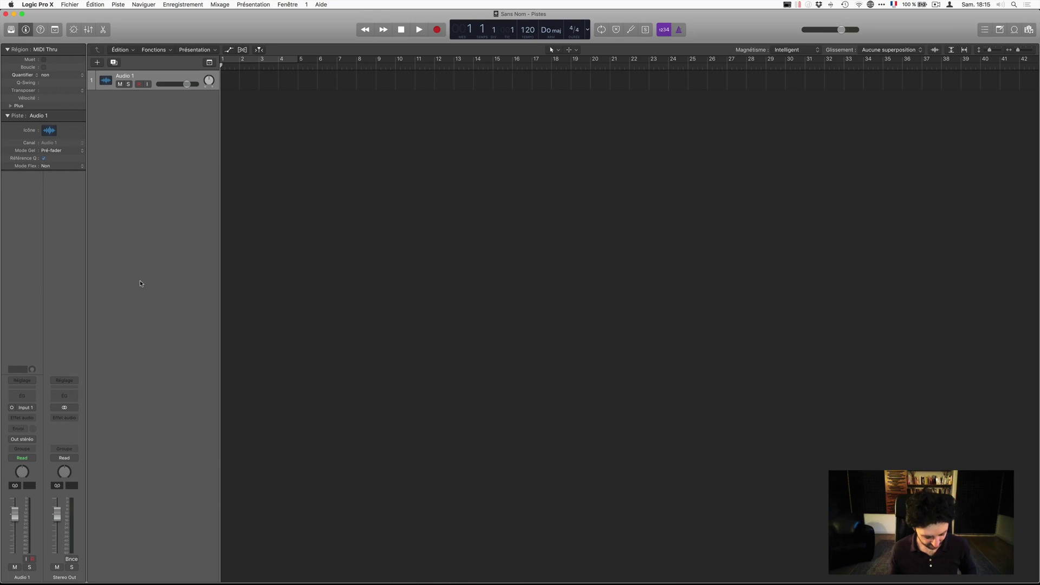
Step: Show the mixer and open its I/O labels (Étiquettes d'E/S) window
{"action": "key", "text": "x"}
{"action": "left_click", "coordinate": [152, 321]}
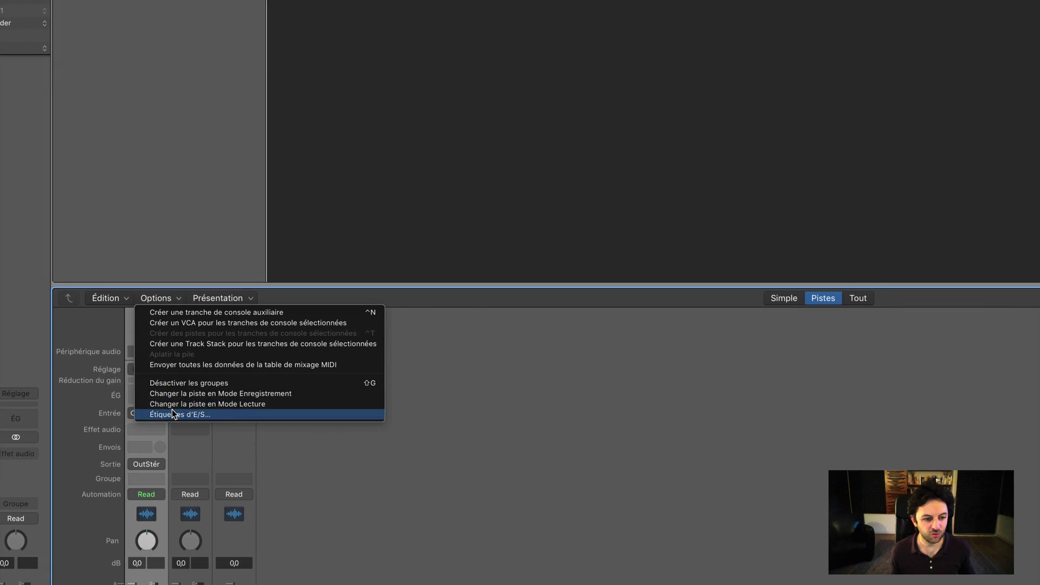
{"action": "left_click", "coordinate": [189, 437]}
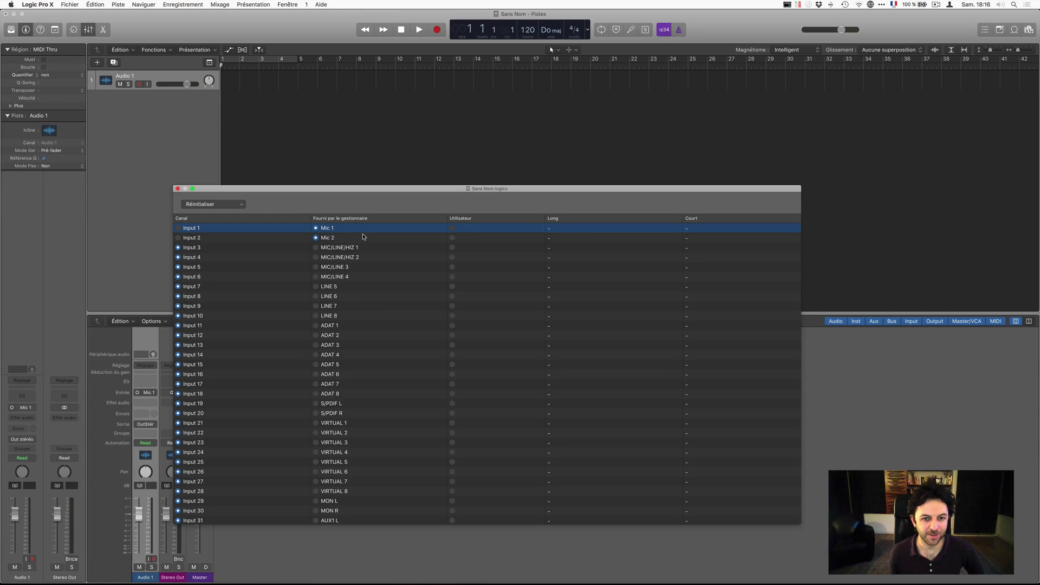
Step: Give Input 1 the long user label Apogee 1 and Input 2 the long user label Apogee 2
{"action": "left_click", "coordinate": [452, 228]}
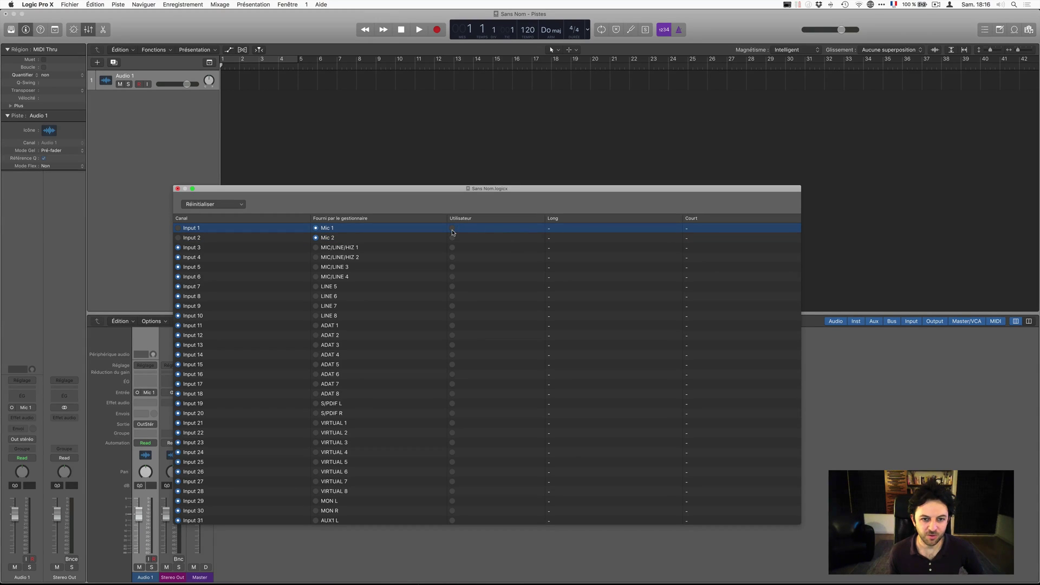
{"action": "double_click", "coordinate": [569, 227]}
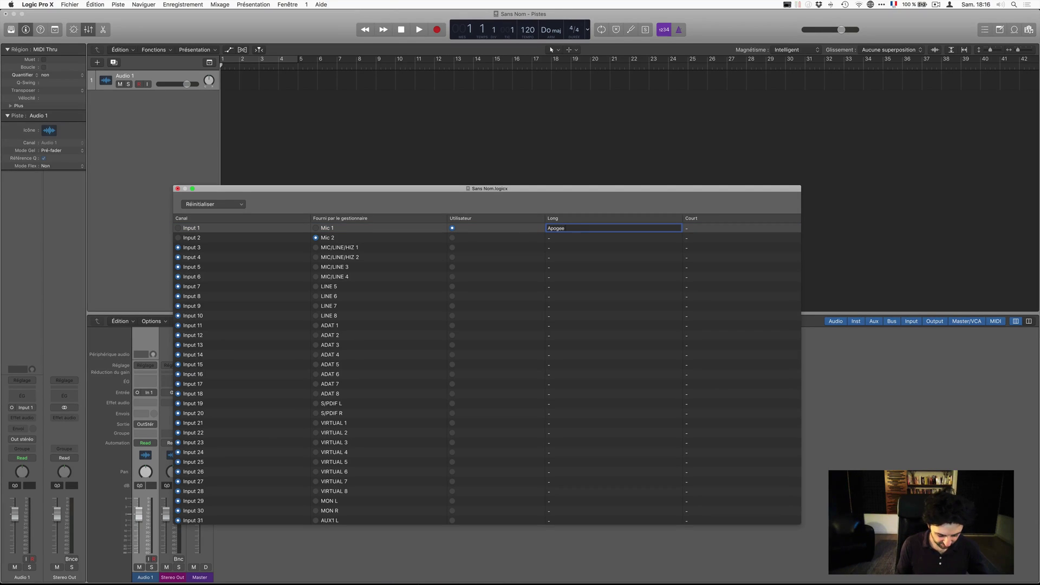
{"action": "type", "text": "Apogee 1"}
{"action": "double_click", "coordinate": [558, 239]}
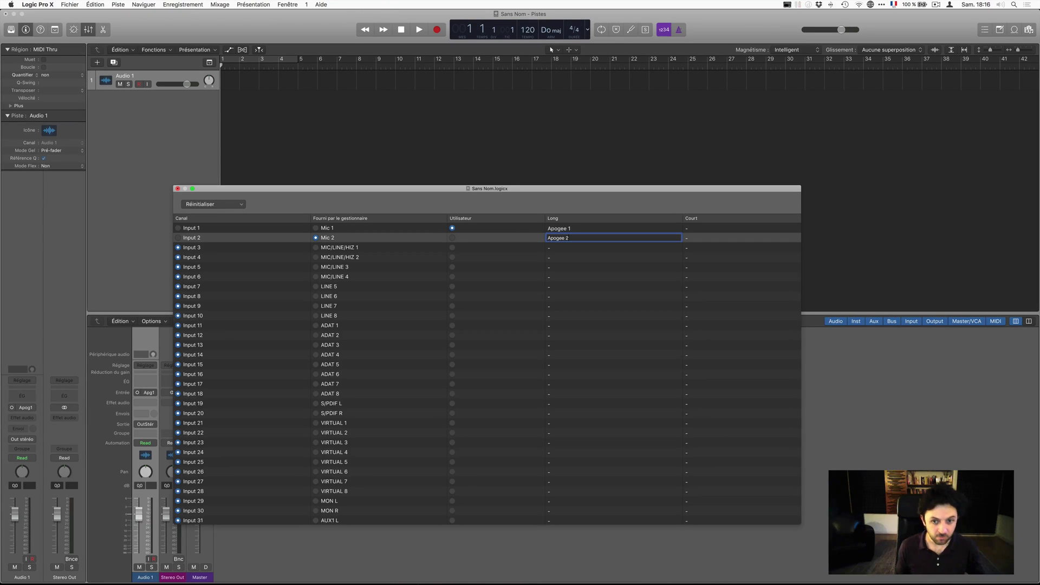
Step: Give Input 3 the long user label UAD Mic 1 and close the I/O labels window
{"action": "double_click", "coordinate": [566, 248]}
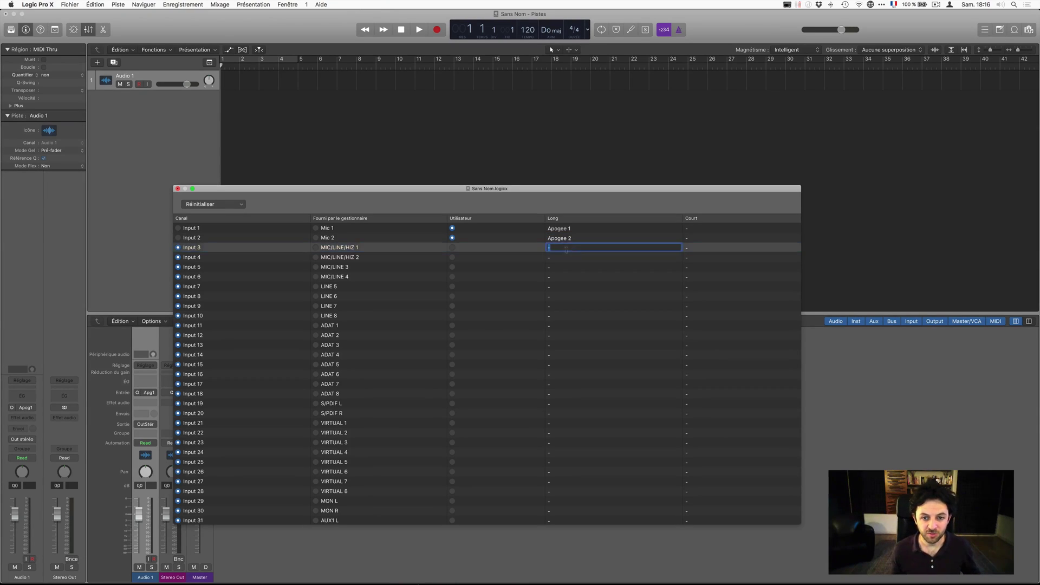
{"action": "type", "text": "UAD Mic 1"}
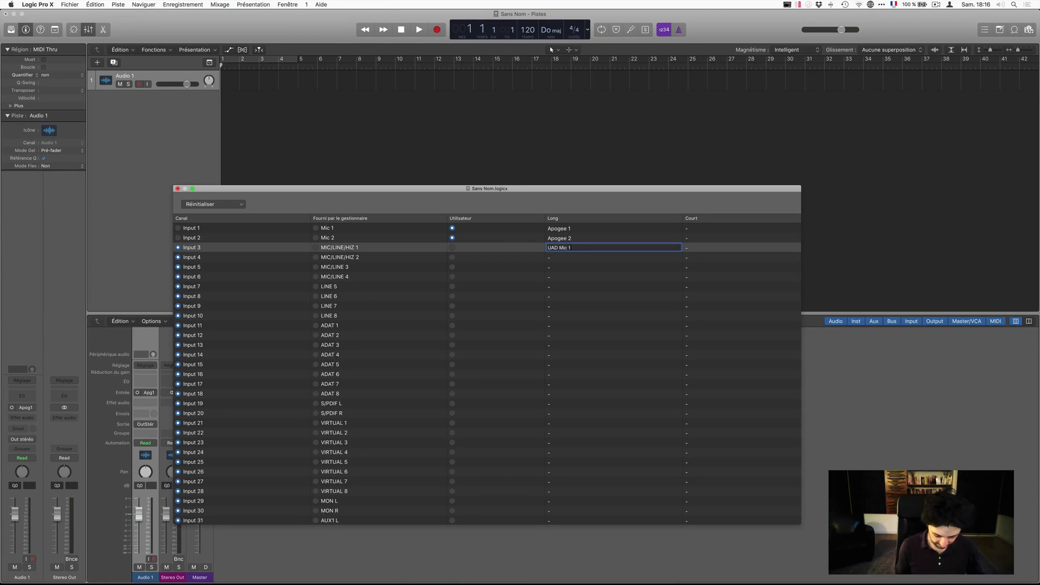
{"action": "key", "text": "Return"}
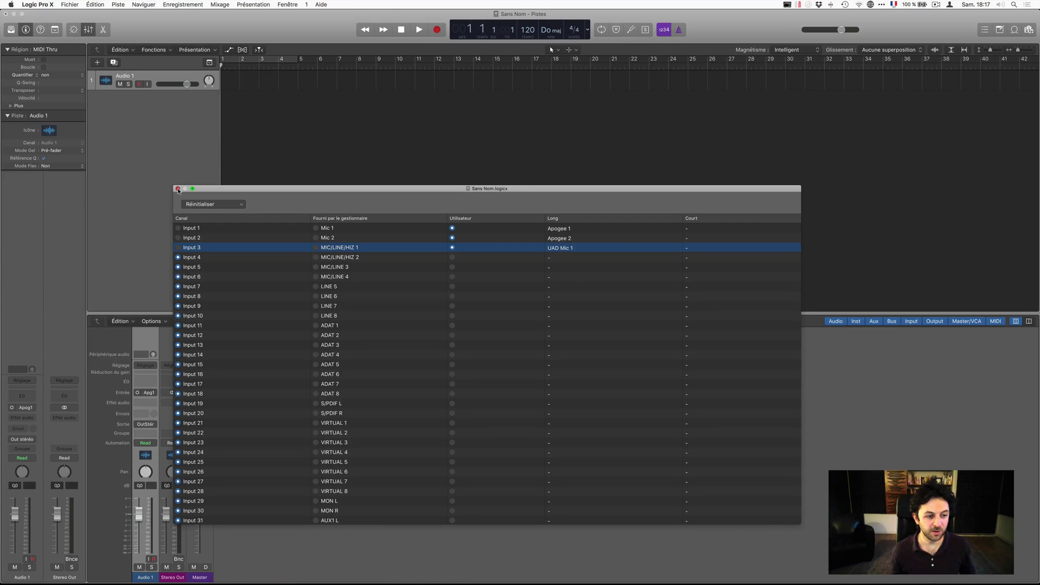
{"action": "left_click", "coordinate": [178, 189]}
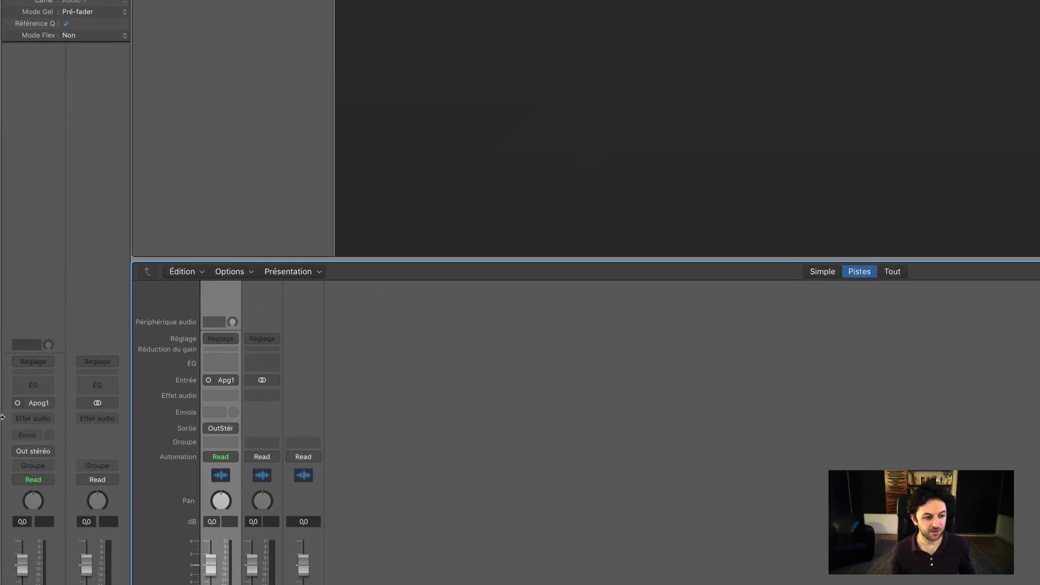
Step: Check how the custom labels appear in the Audio 1 track's input list, without changing the input
{"action": "left_click", "coordinate": [26, 407]}
{"action": "mouse_move", "coordinate": [54, 436]}
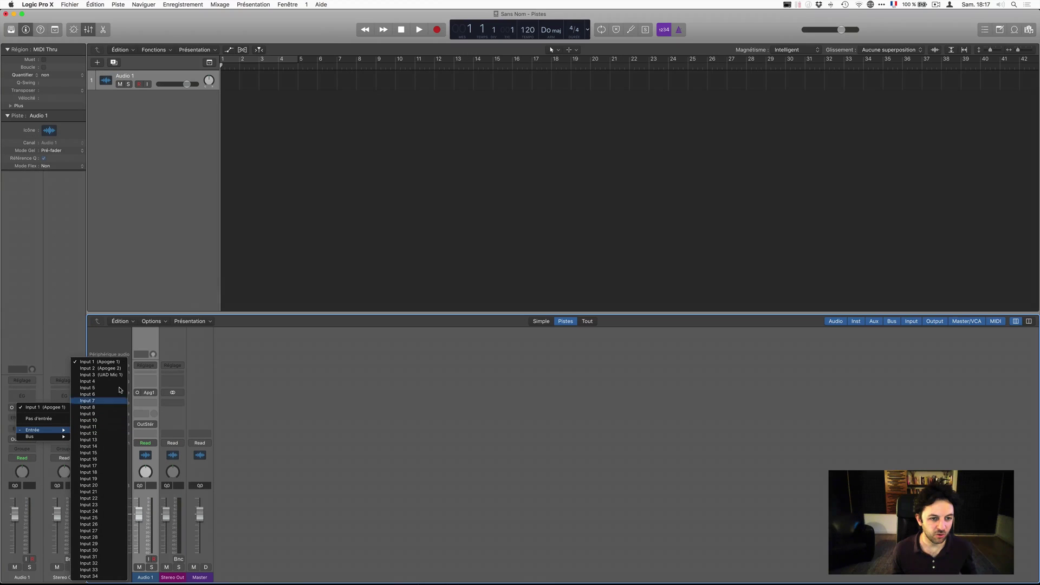
{"action": "left_click", "coordinate": [263, 228]}
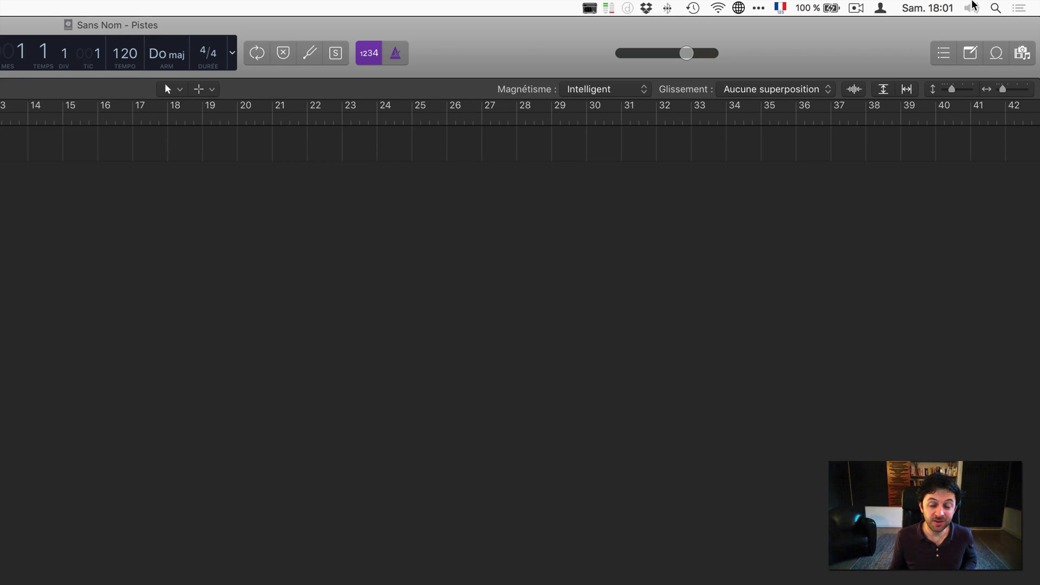
Step: Look for the UAD Apollo + Apogee aggregate among the macOS sound output devices, without switching the output
{"action": "left_click", "coordinate": [1001, 4]}
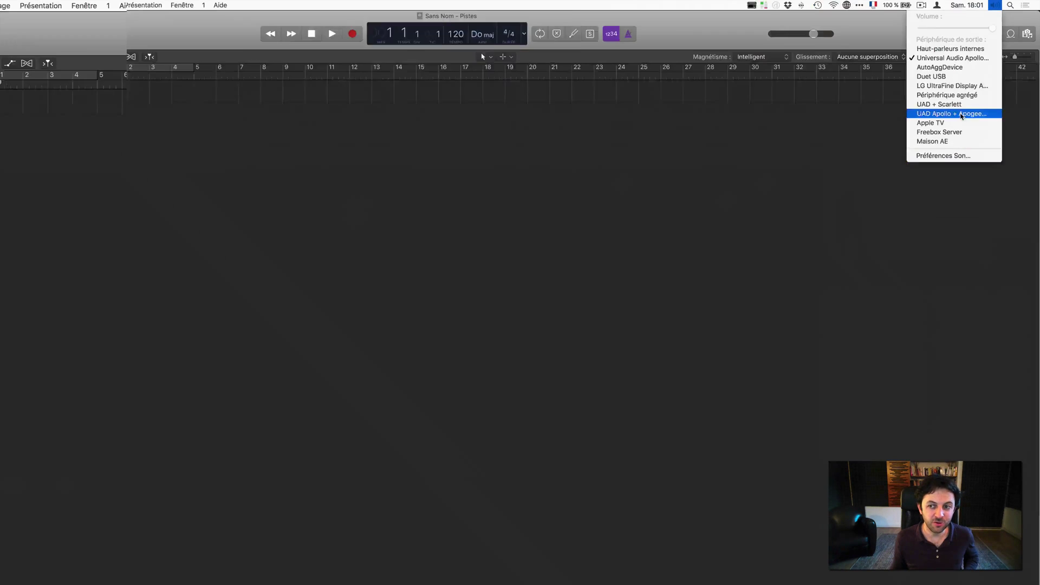
{"action": "left_click", "coordinate": [50, 347]}
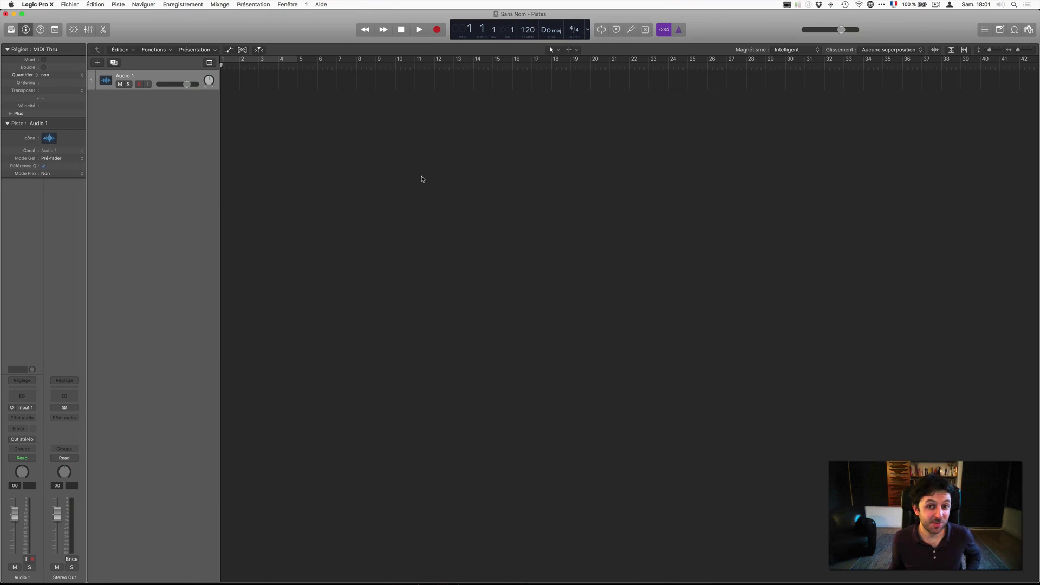